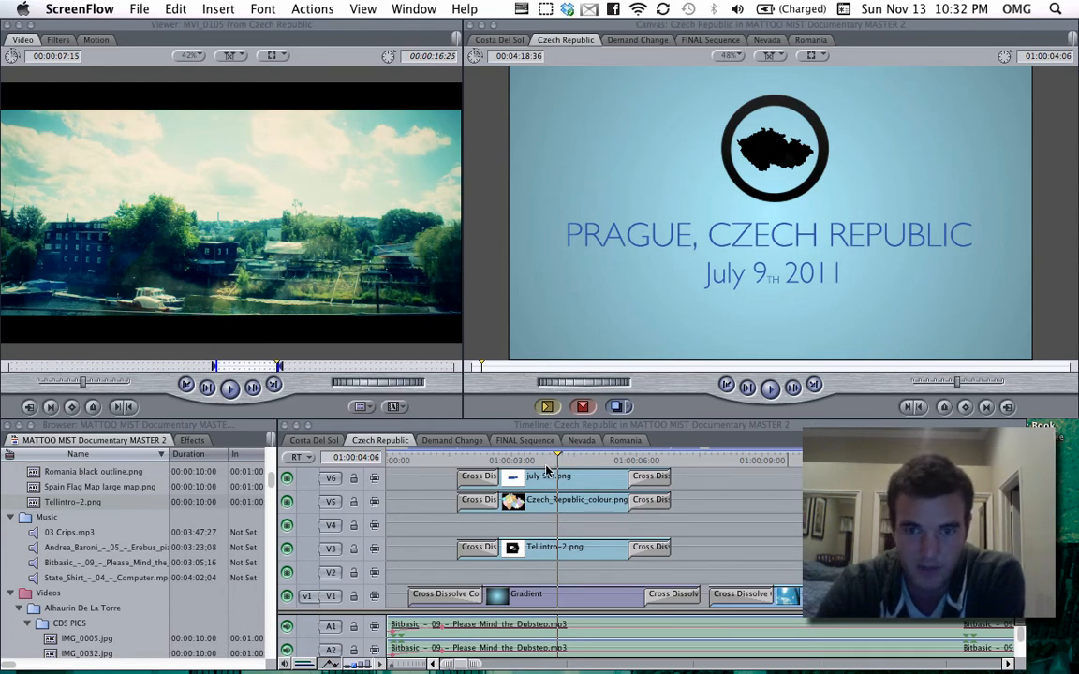
# Step: Select each title graphic clip on the upper video tracks in turn to inspect its framing in the canvas
pyautogui.scroll(2, 557, 567)
pyautogui.scroll(-2, 557, 567)
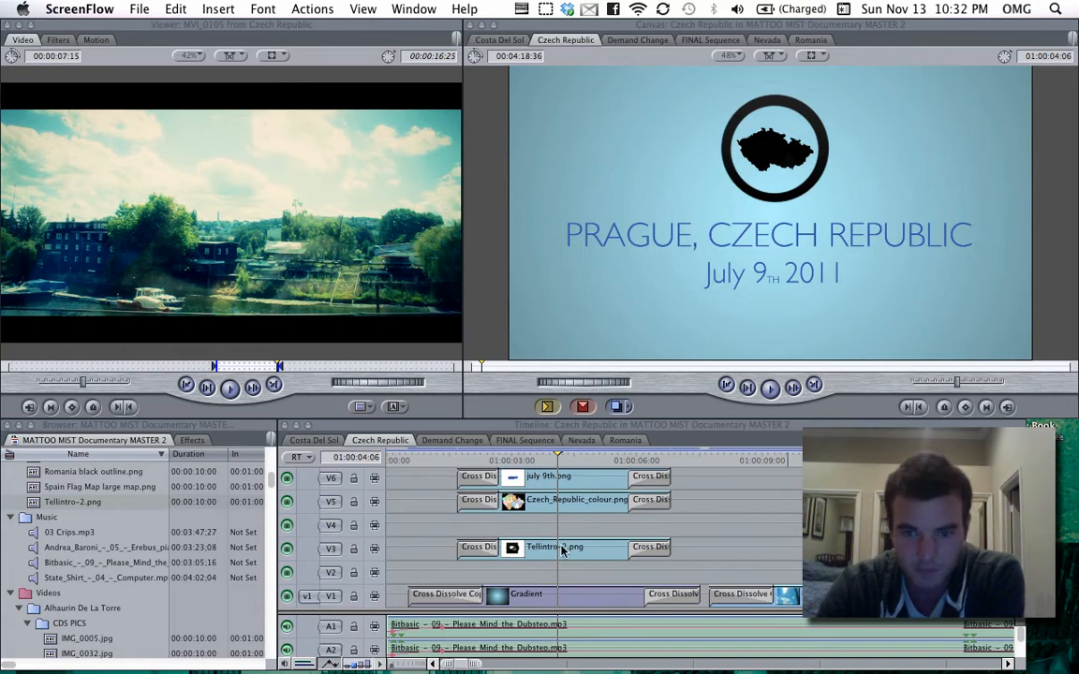
pyautogui.click(562, 550)
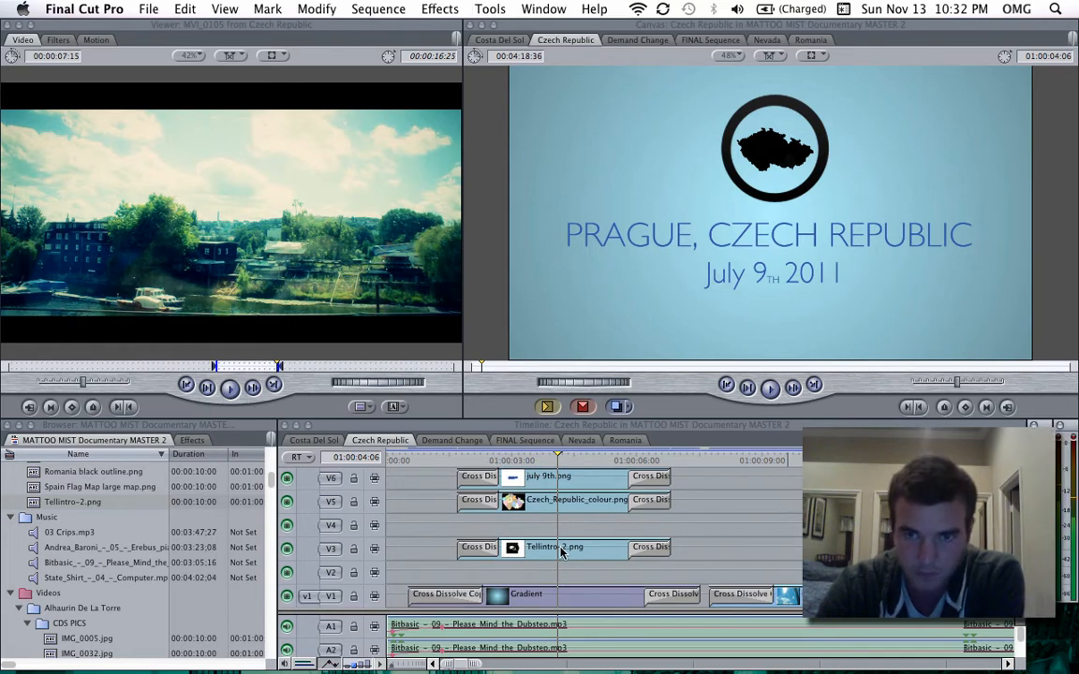
pyautogui.click(590, 506)
pyautogui.click(583, 479)
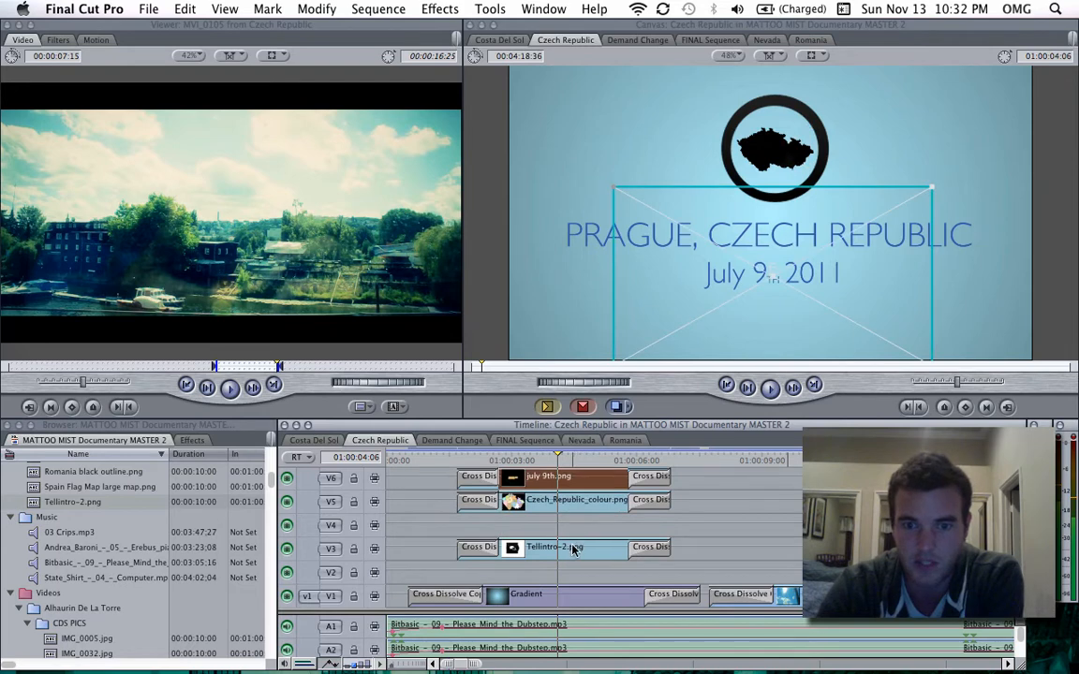
pyautogui.click(573, 551)
pyautogui.scroll(2, 573, 551)
pyautogui.scroll(-2, 573, 551)
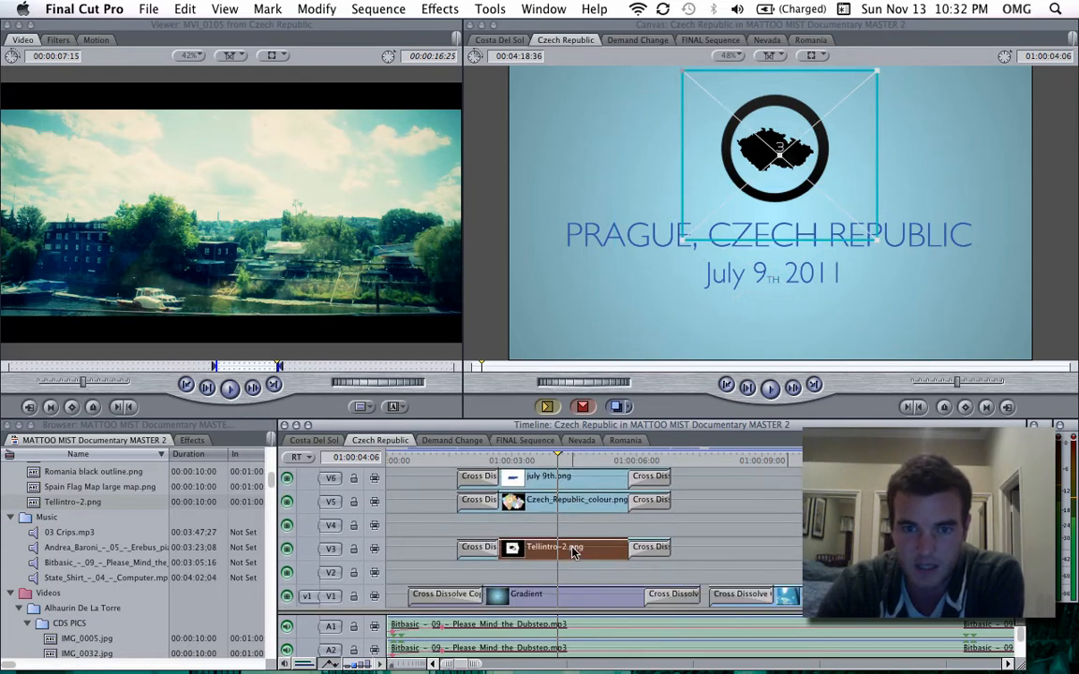
pyautogui.scroll(2, 573, 553)
pyautogui.click(578, 509)
pyautogui.scroll(-2, 782, 565)
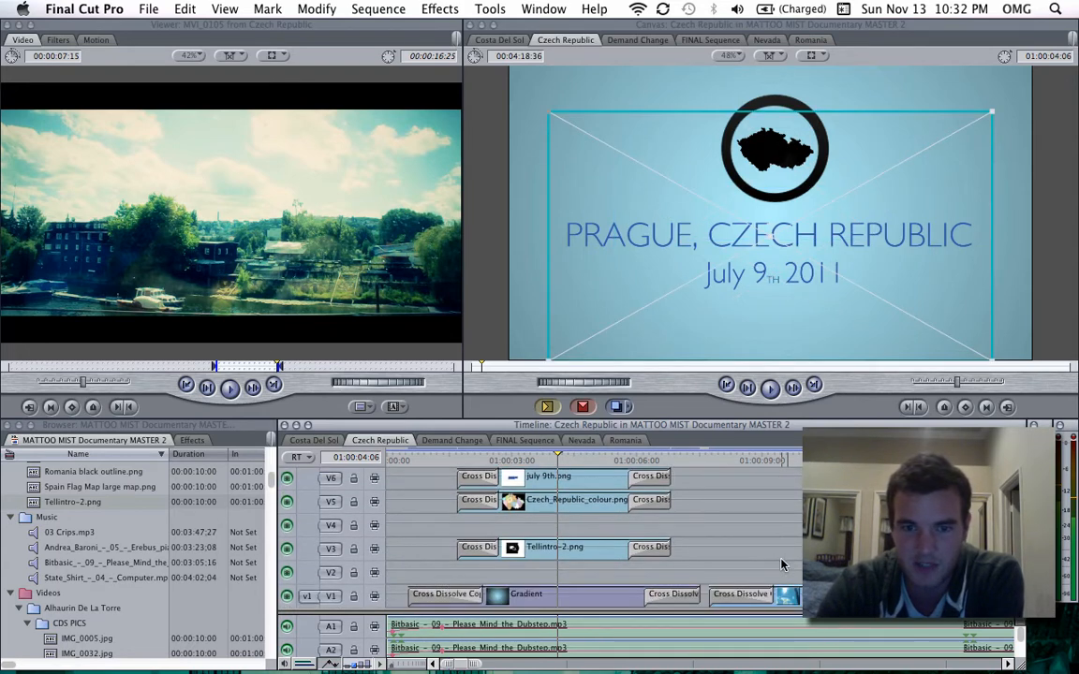
pyautogui.click(753, 504)
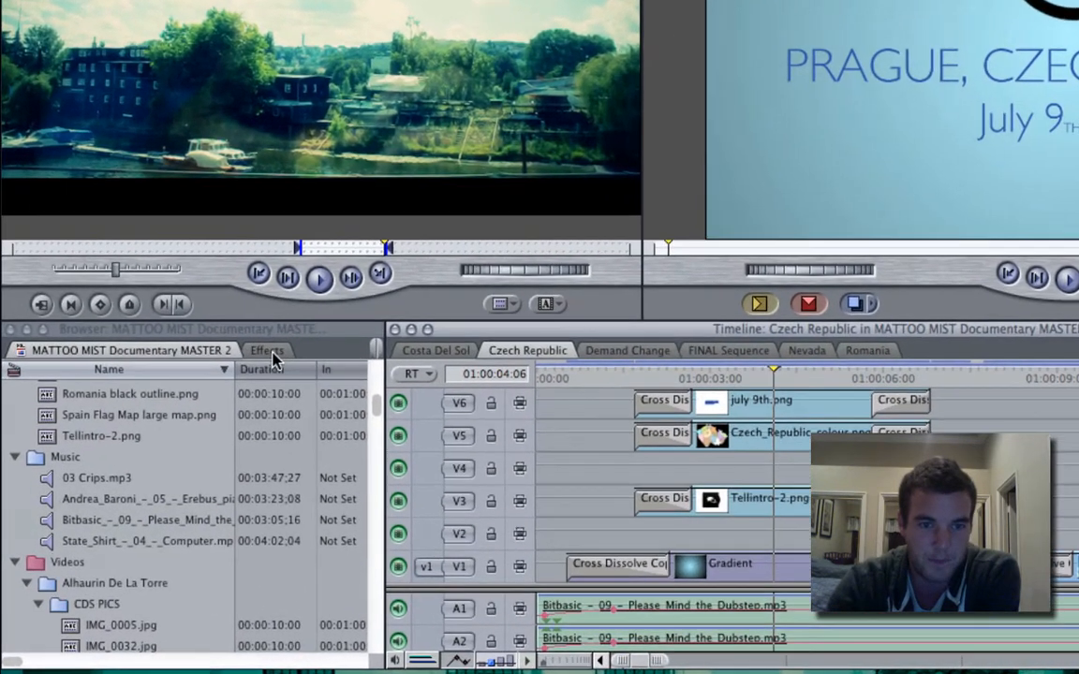
# Step: Open the Effects browser and examine the Dissolve video transitions and the Favorites bin
pyautogui.click(193, 441)
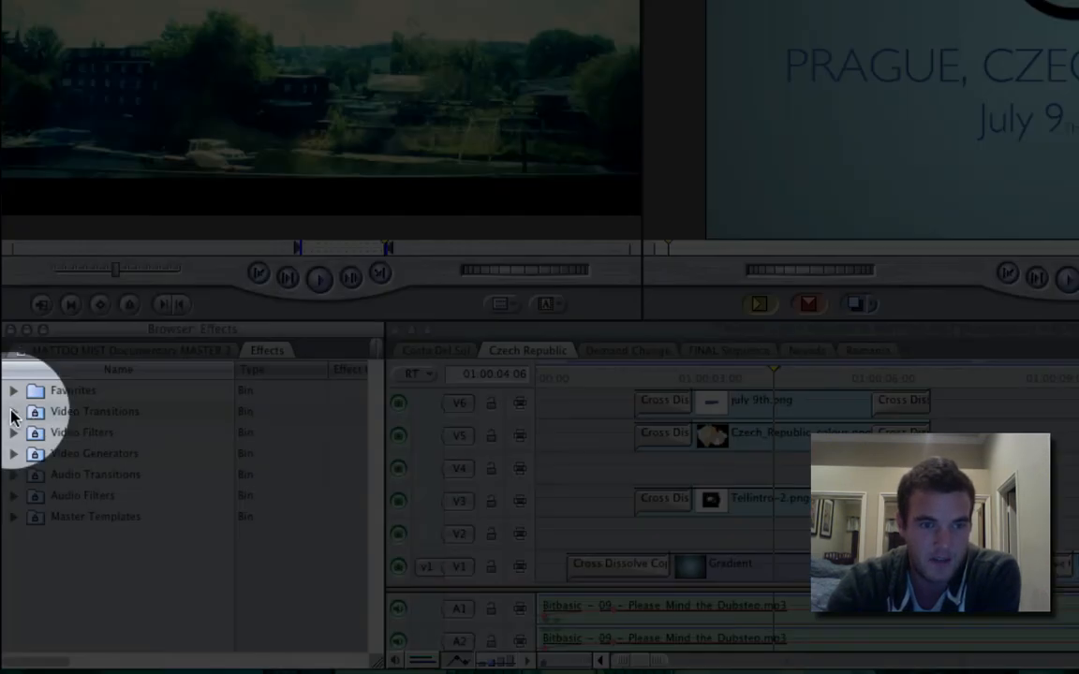
pyautogui.click(13, 412)
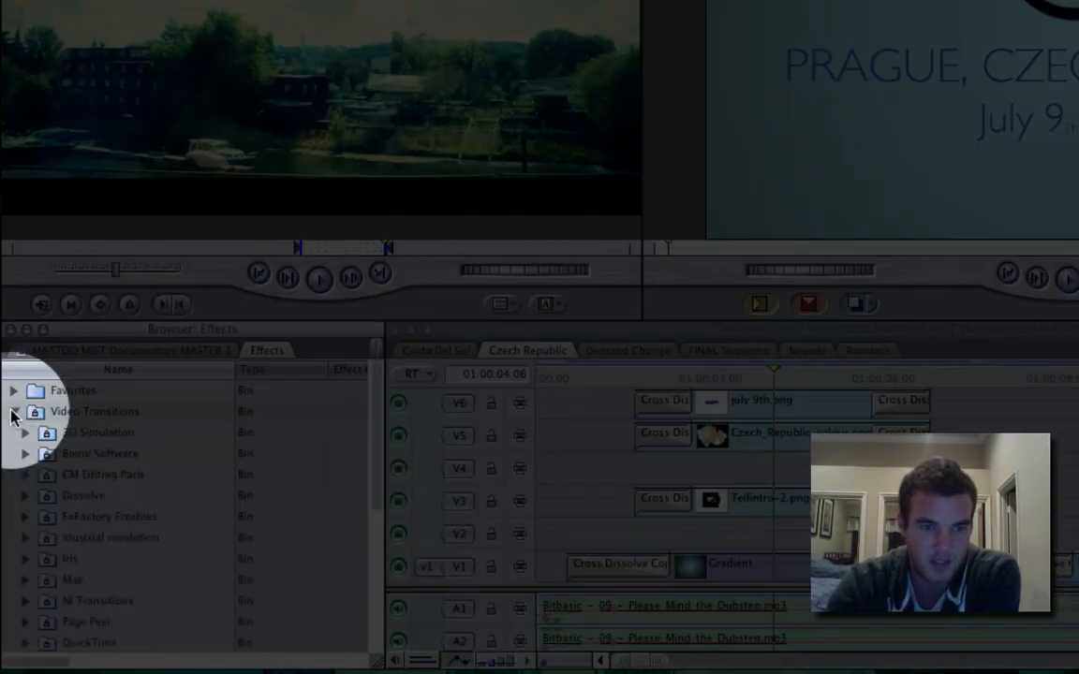
pyautogui.click(26, 495)
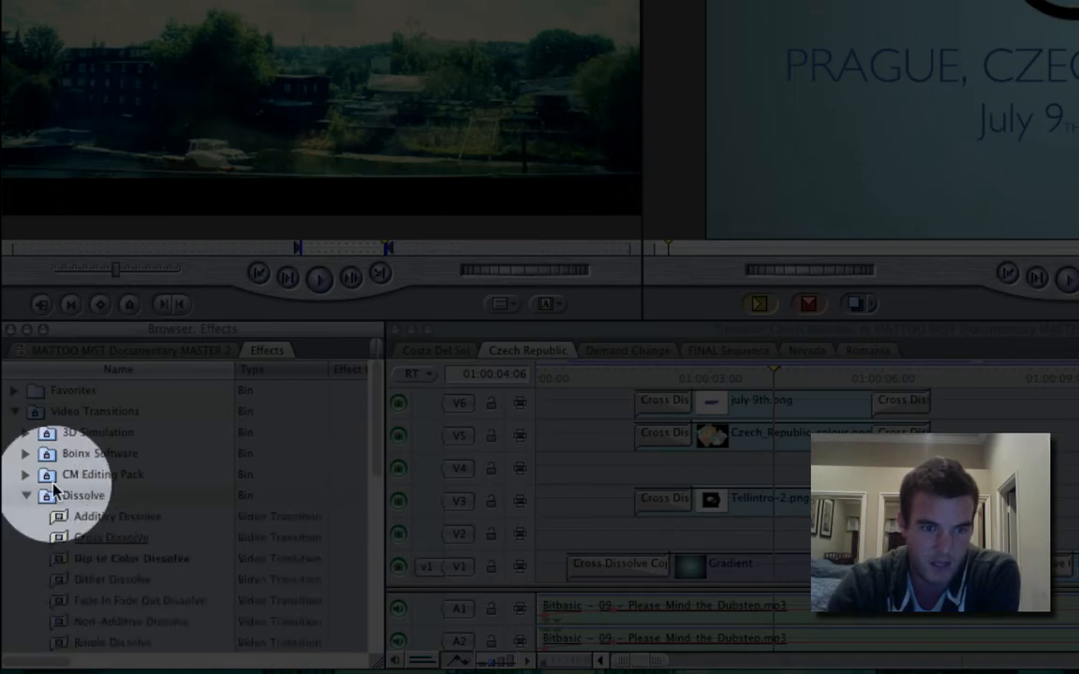
pyautogui.scroll(-4, 150, 458)
pyautogui.click(135, 446)
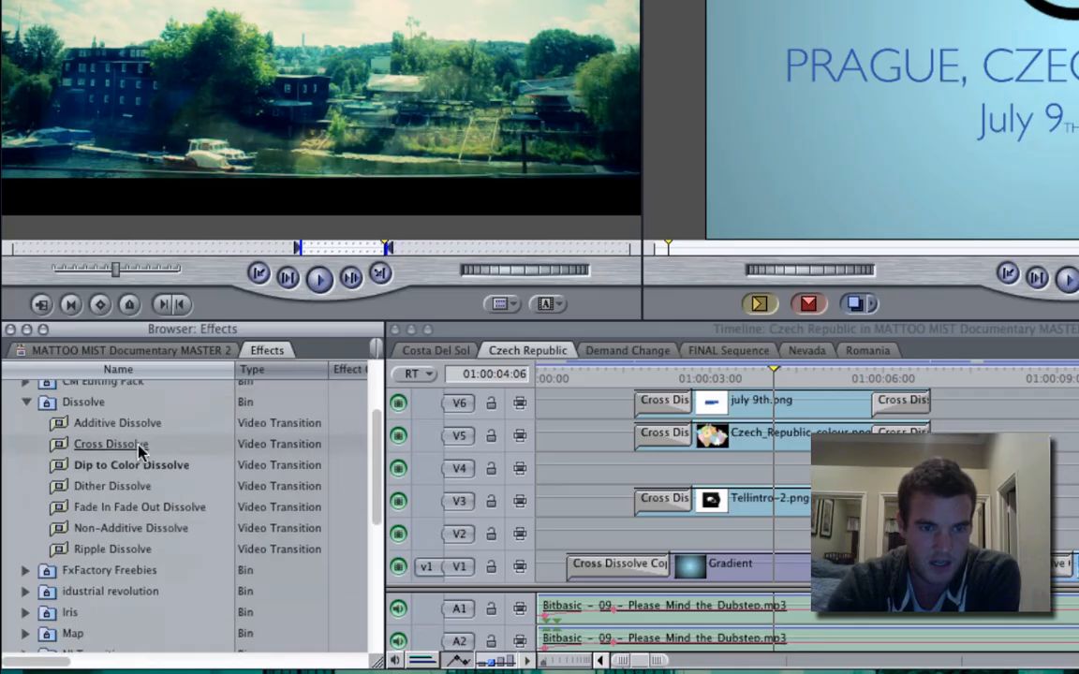
pyautogui.click(183, 468)
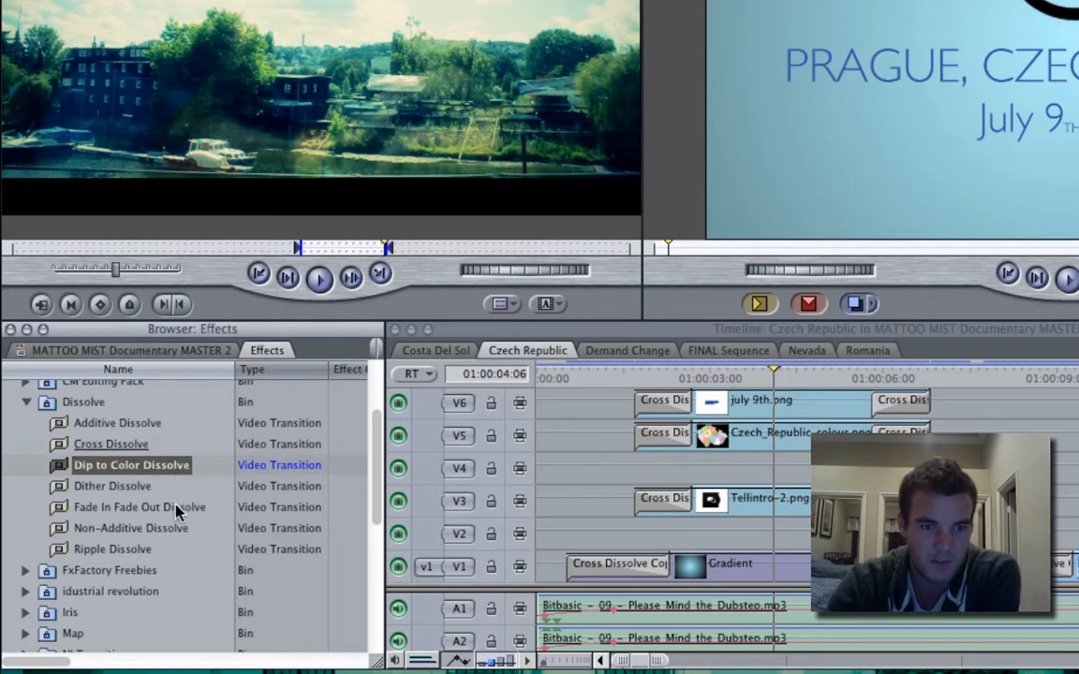
pyautogui.click(176, 506)
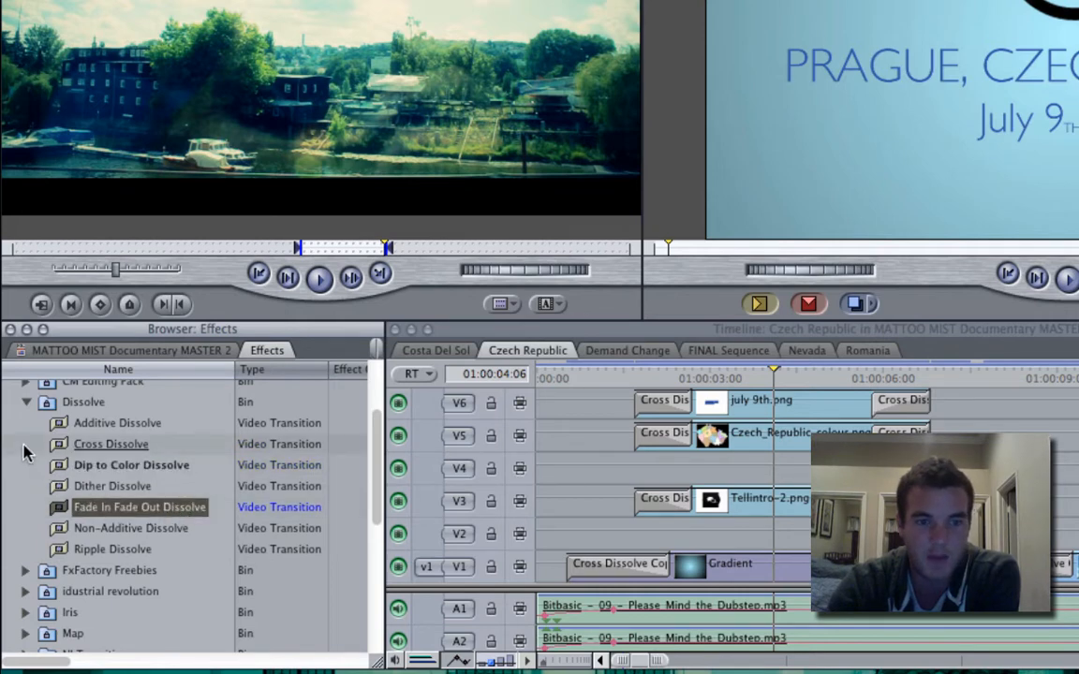
pyautogui.scroll(1, 24, 445)
pyautogui.scroll(-1, 23, 445)
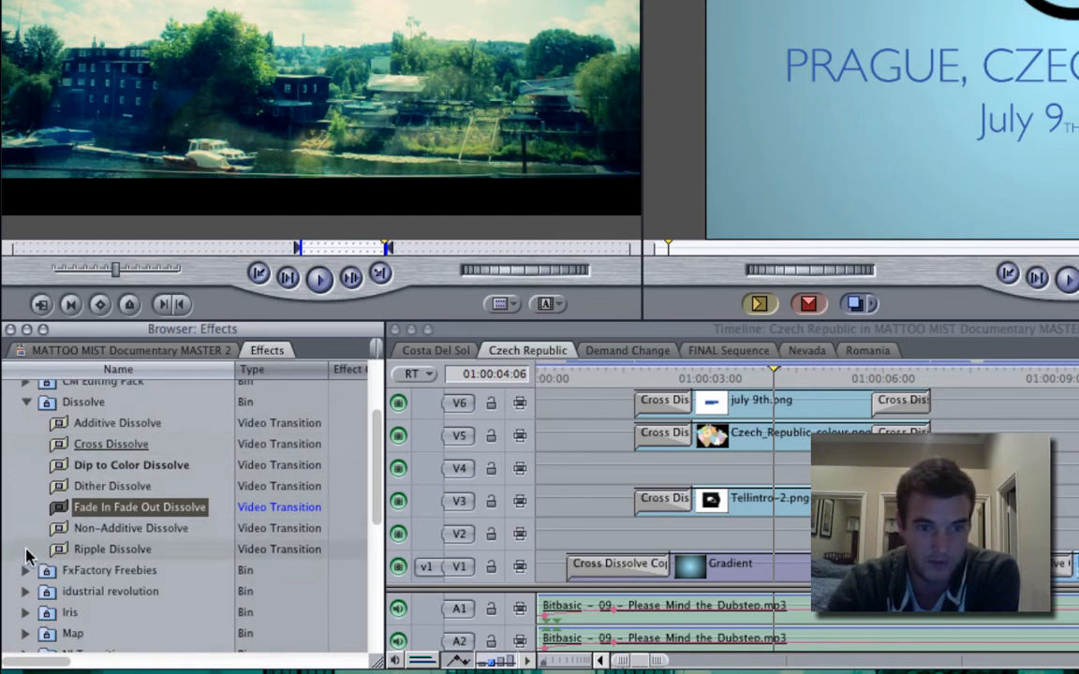
pyautogui.click(26, 550)
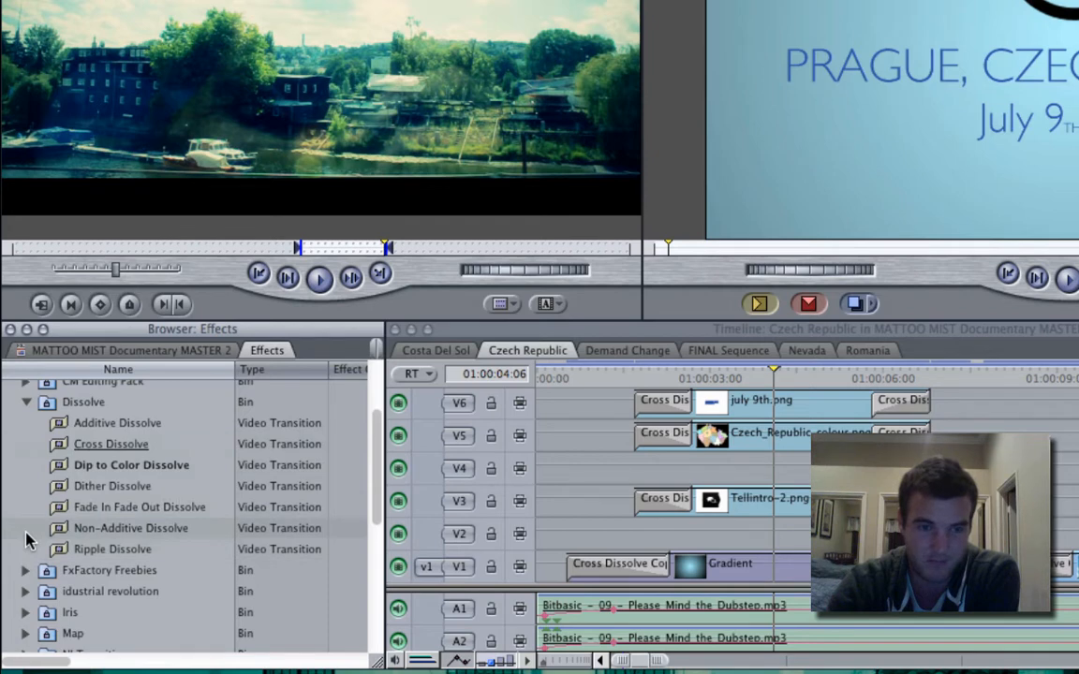
pyautogui.scroll(3, 27, 541)
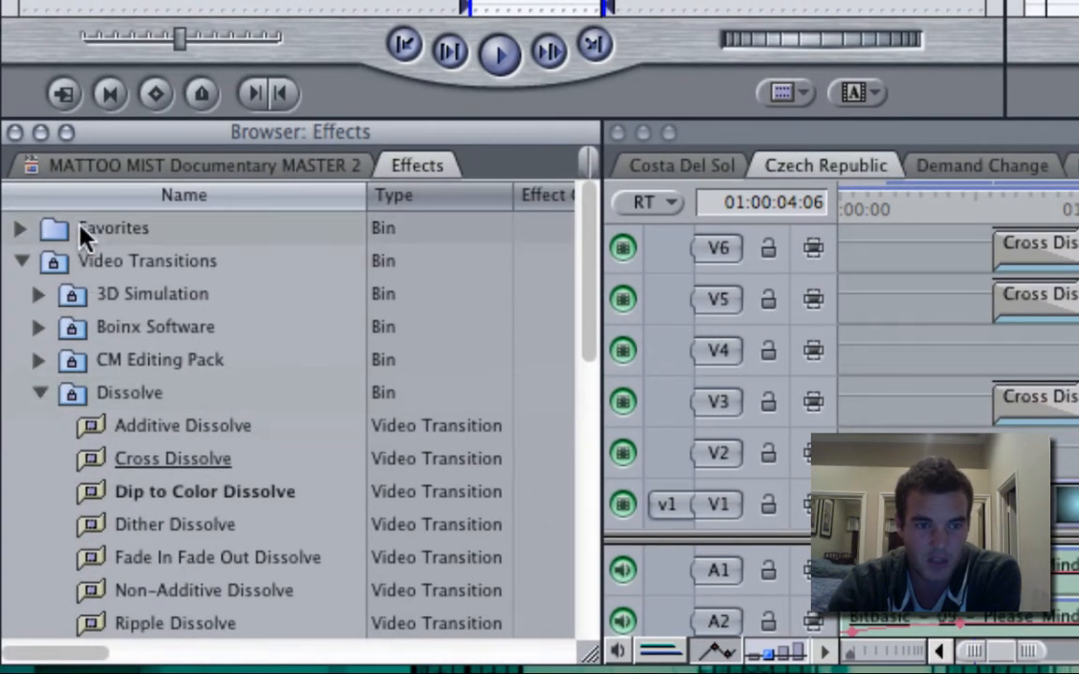
pyautogui.click(21, 264)
pyautogui.click(23, 232)
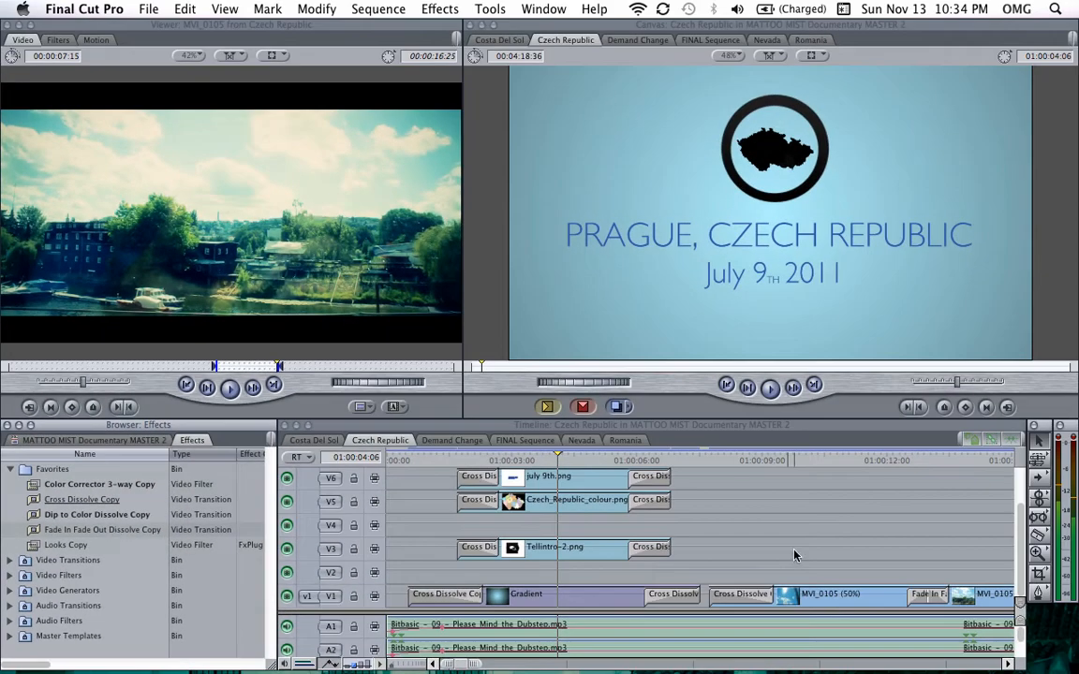
# Step: Scroll through the Czech Republic sequence and play back the opening title section from the start
pyautogui.hscroll(6, 711, 548)
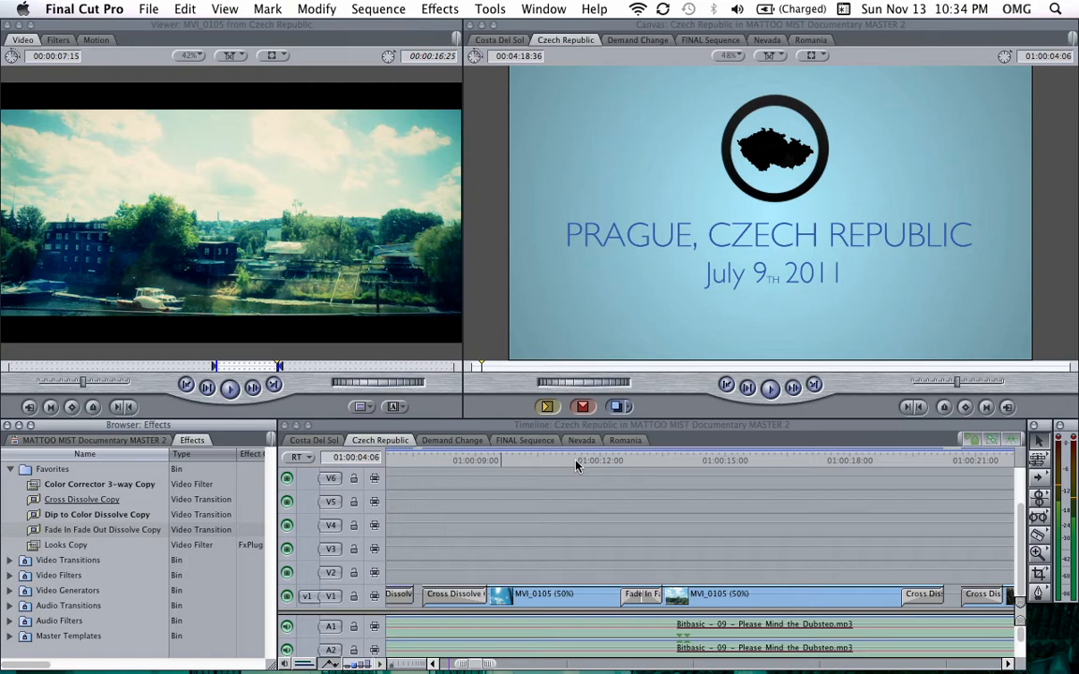
pyautogui.hscroll(-5, 578, 465)
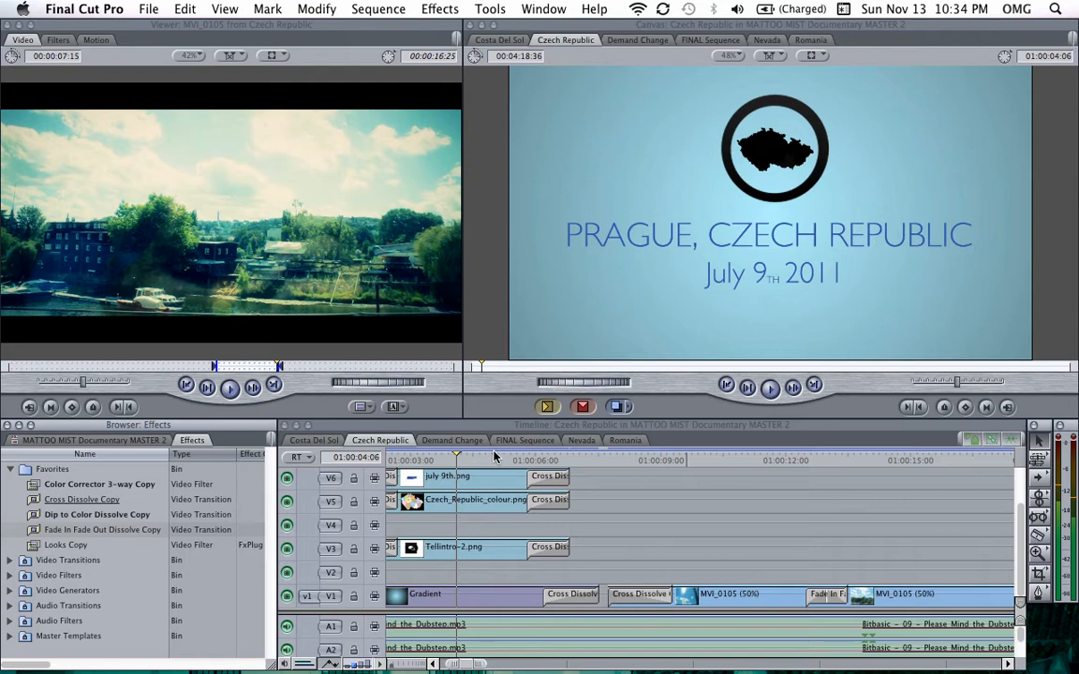
pyautogui.click(551, 461)
pyautogui.moveTo(551, 466); pyautogui.dragTo(606, 461)
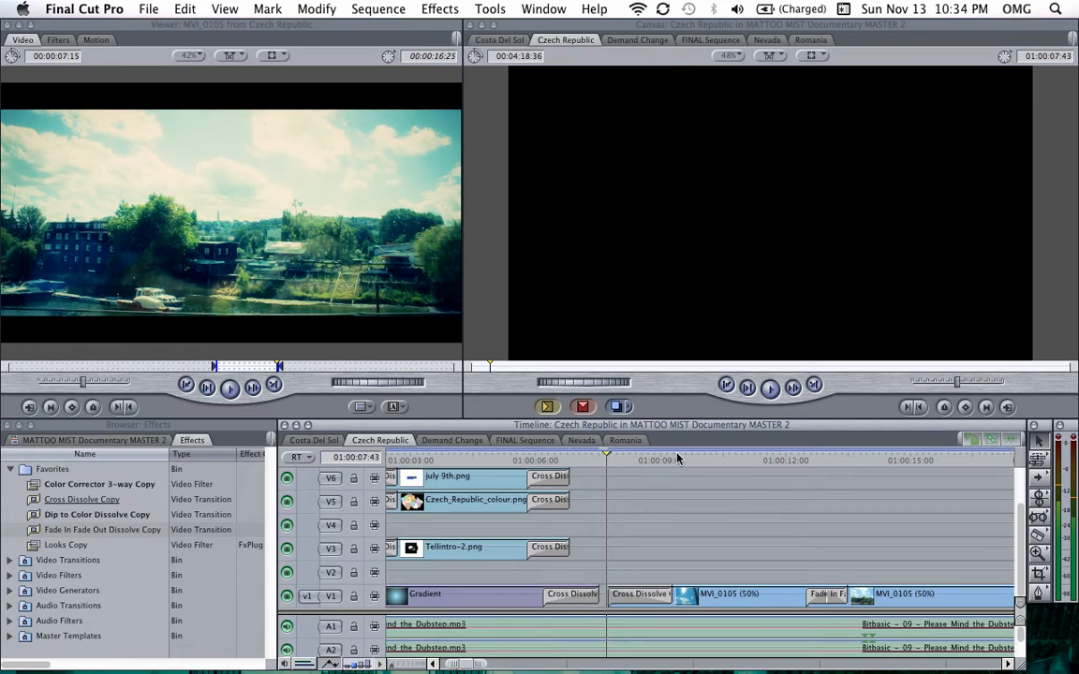
pyautogui.click(763, 464)
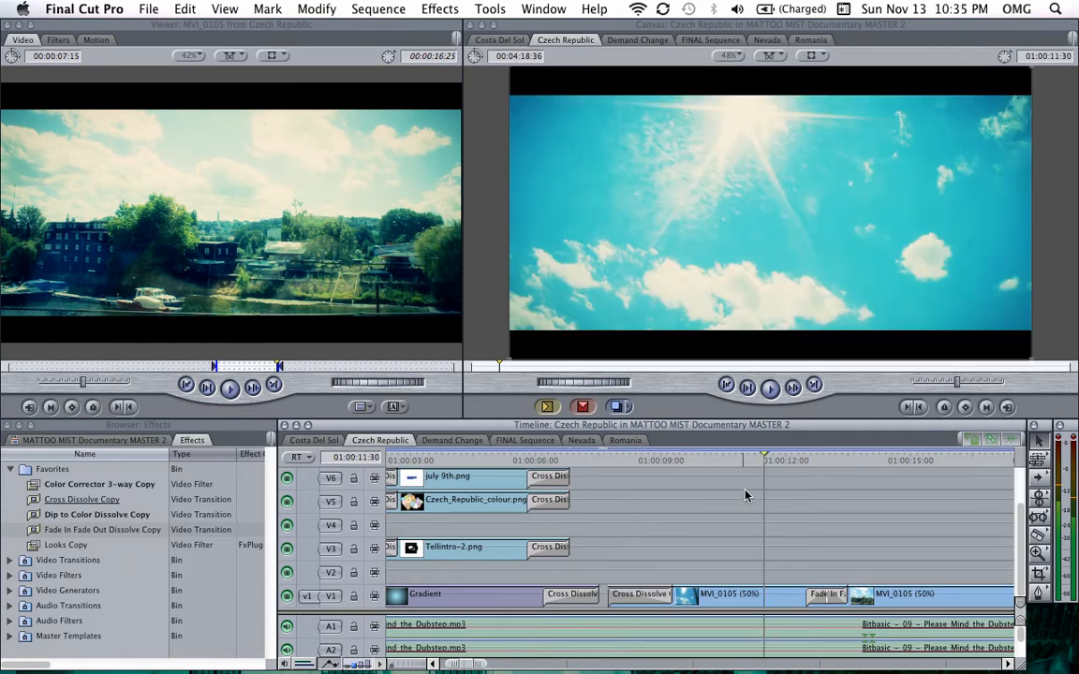
pyautogui.hscroll(5, 746, 494)
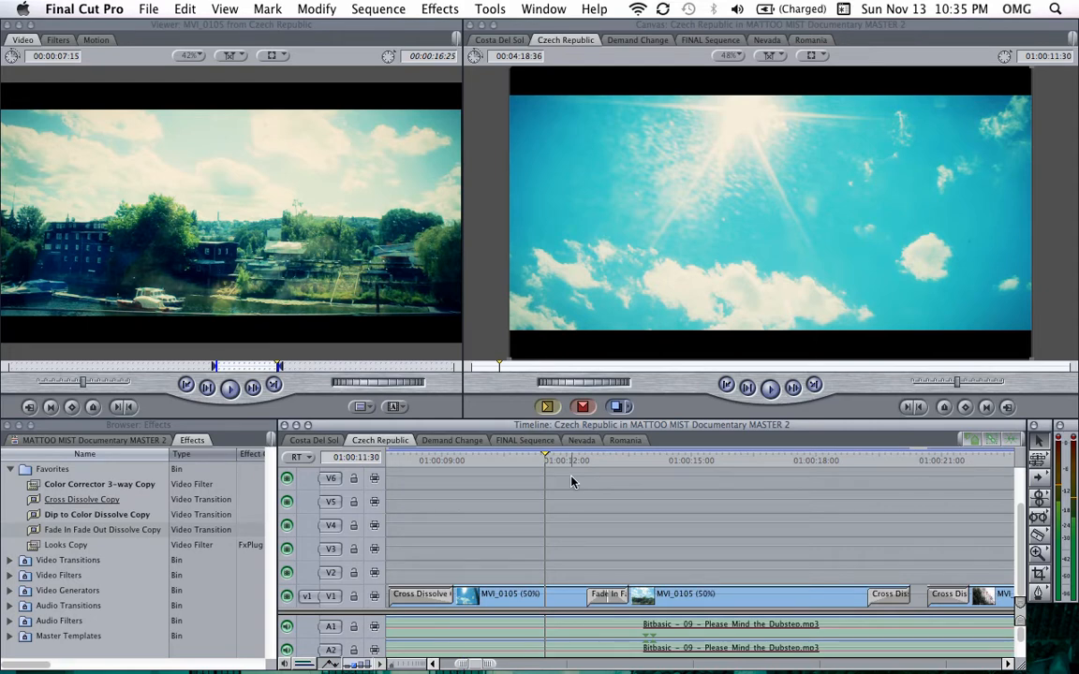
pyautogui.press('space')
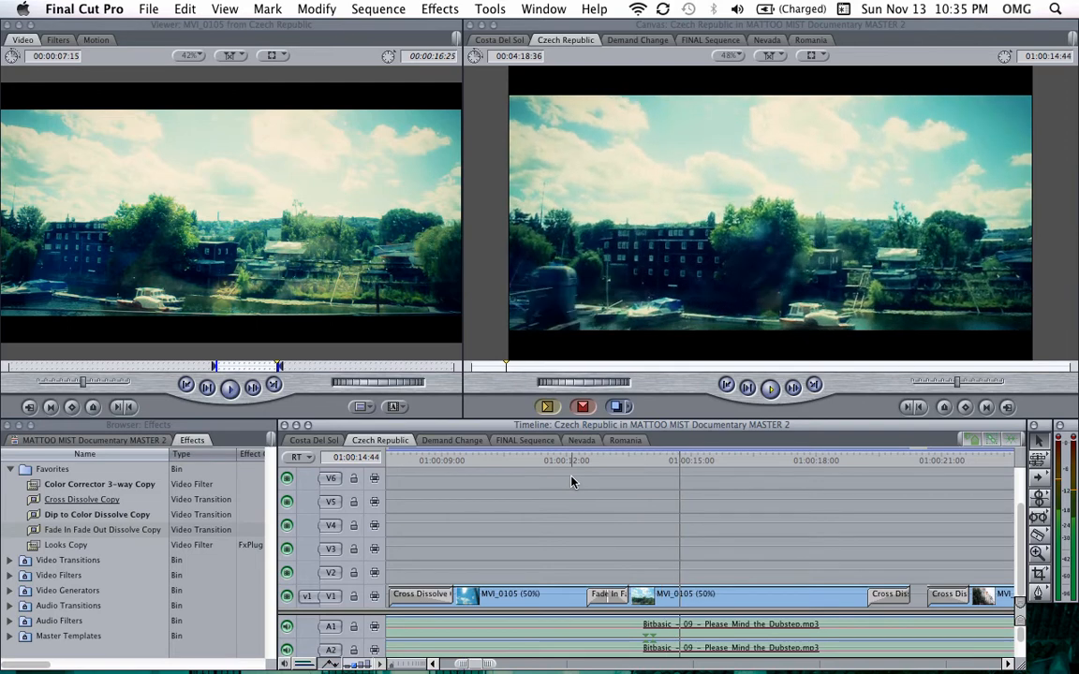
pyautogui.hscroll(-5, 543, 508)
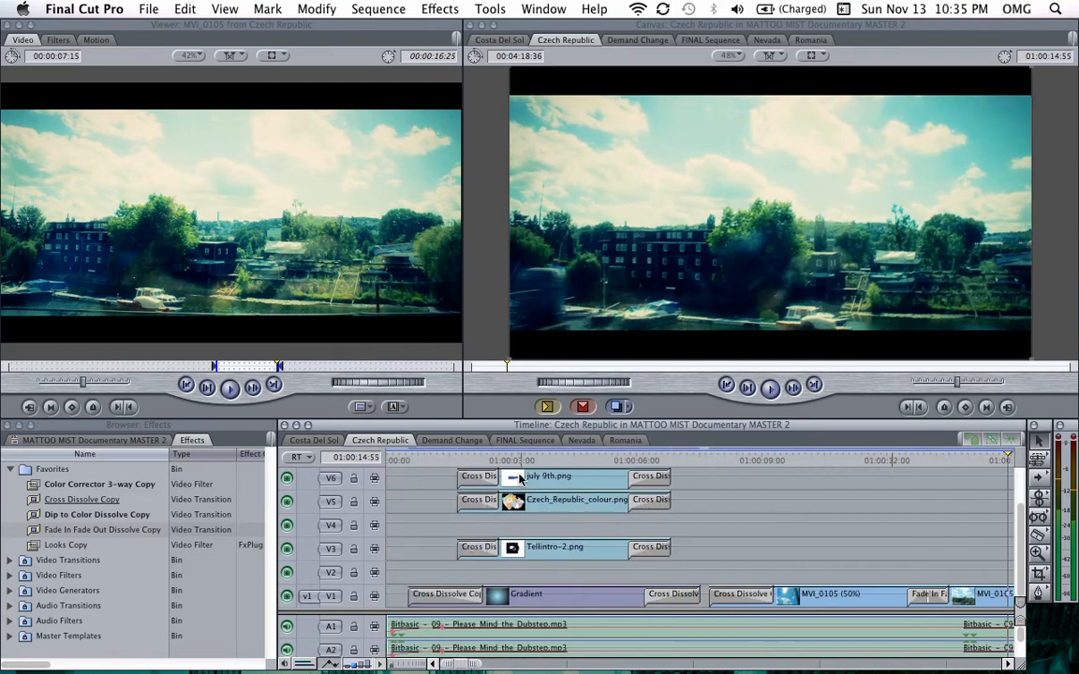
pyautogui.click(387, 463)
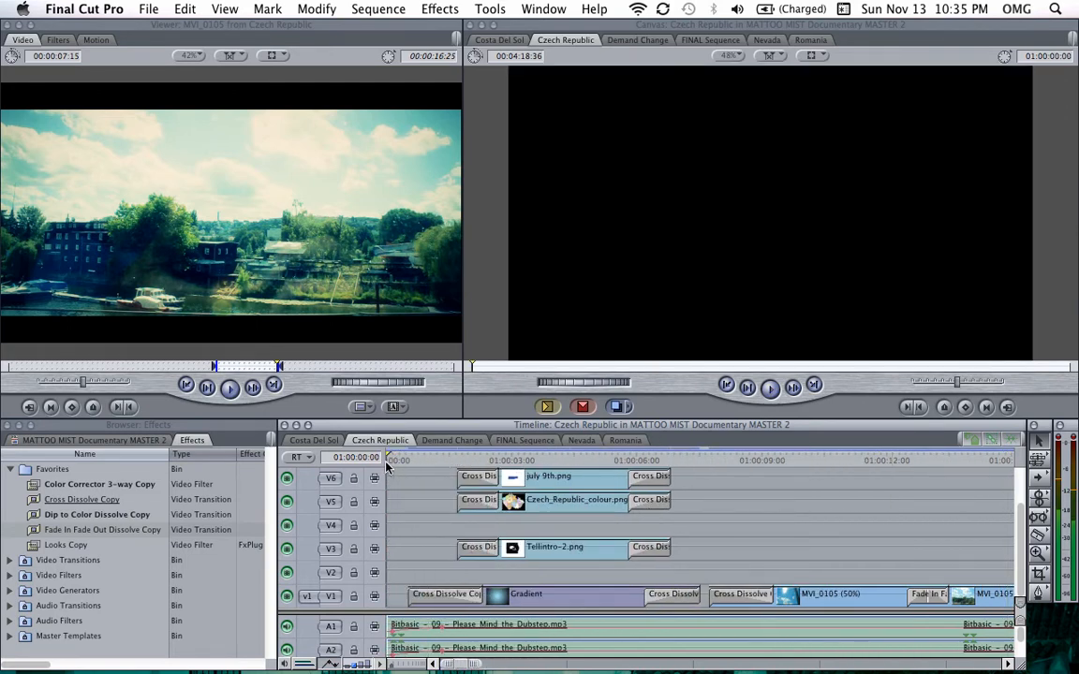
pyautogui.press('space')
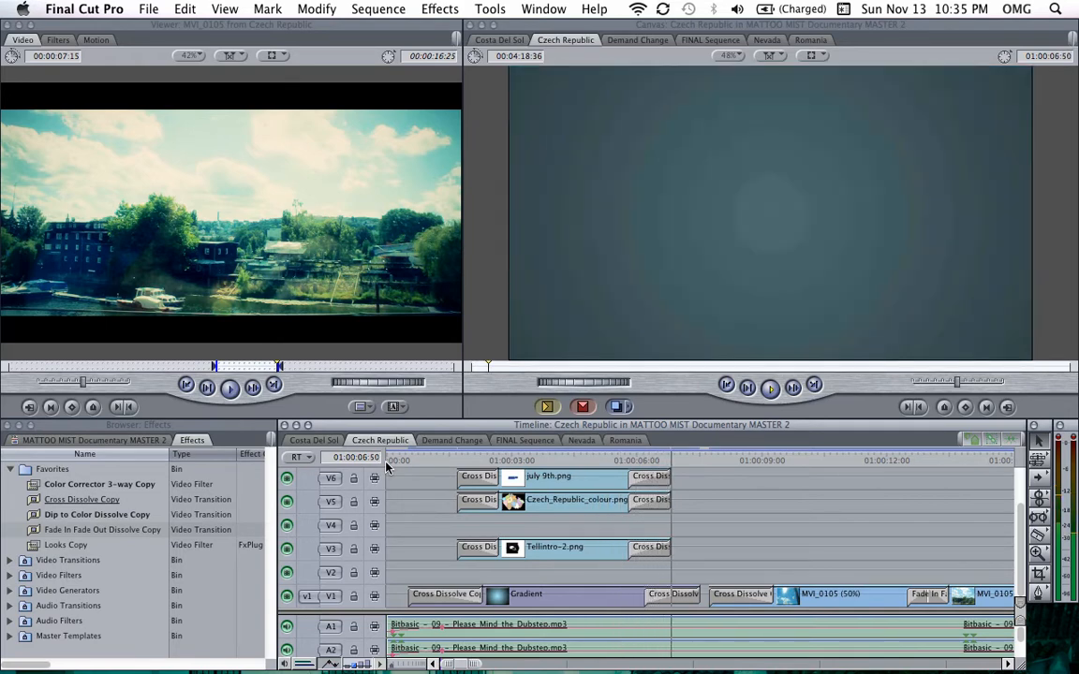
pyautogui.press('space')
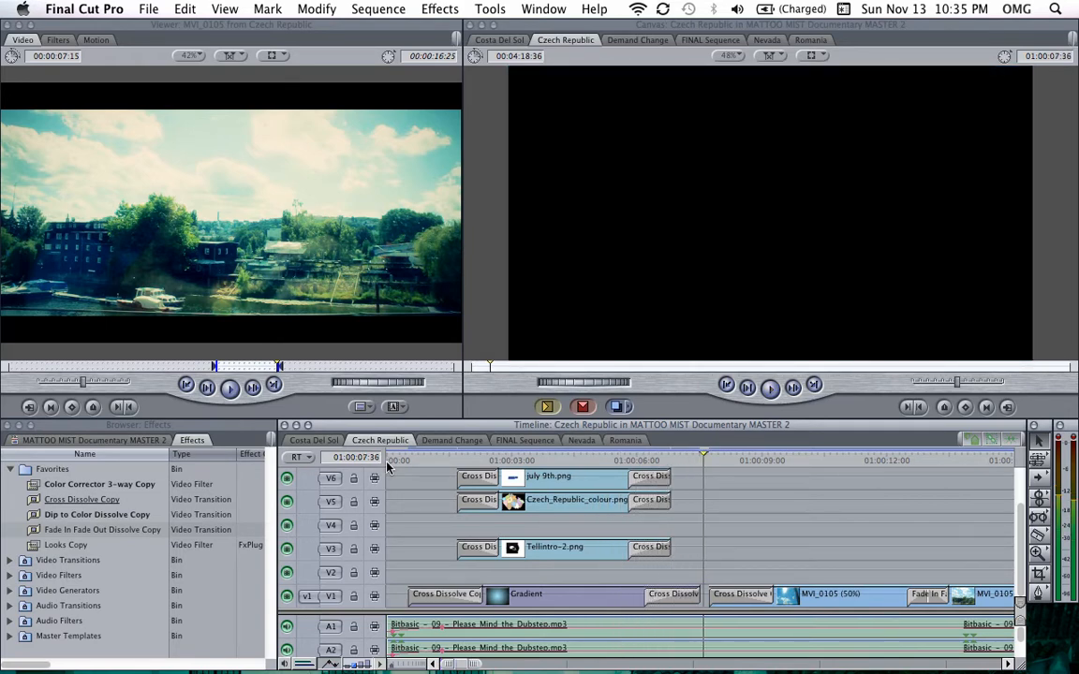
# Step: Scroll and zoom along the timeline to the photo clips near 01:02:33 and play them back
pyautogui.click(556, 601)
pyautogui.click(565, 460)
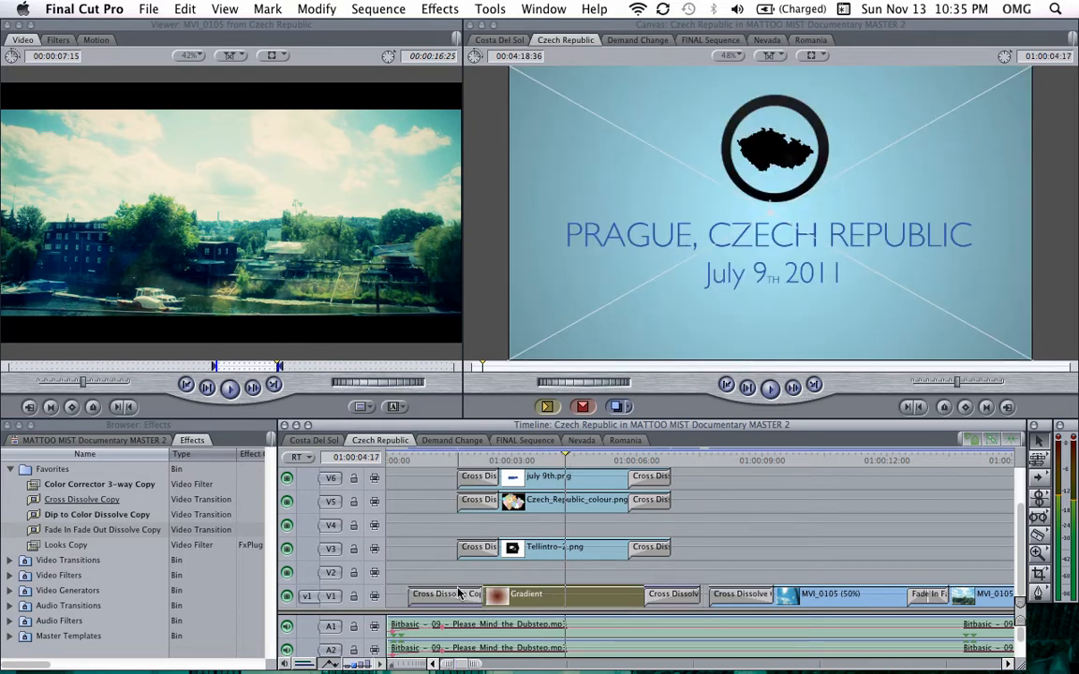
pyautogui.press('super+equal')
pyautogui.press('super+minus')
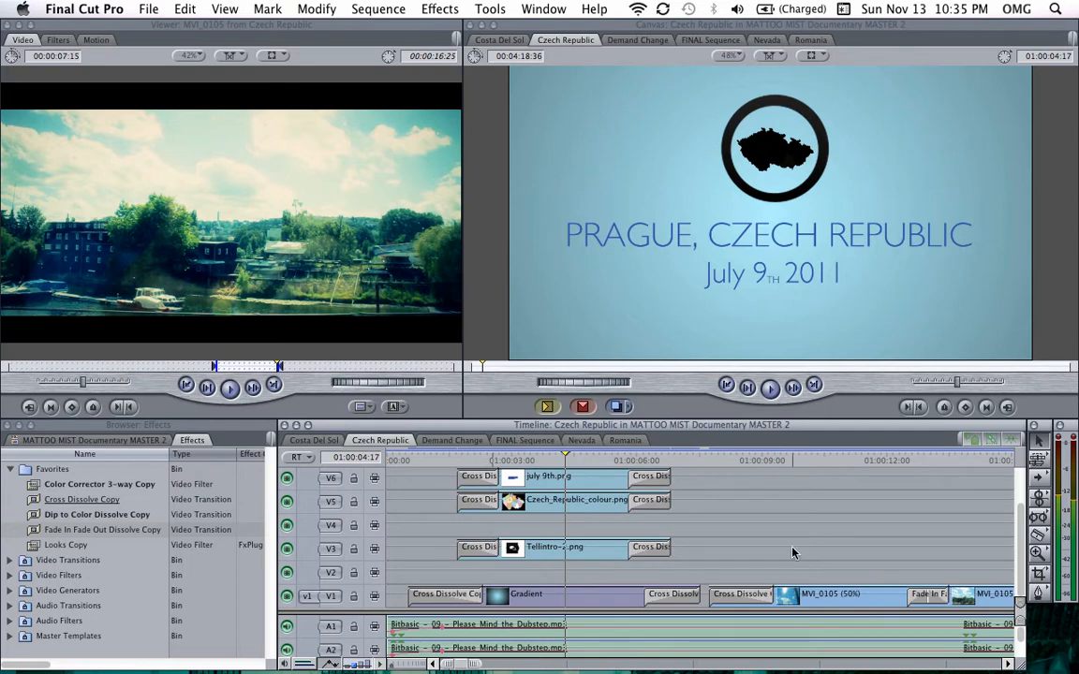
pyautogui.hscroll(1, 792, 552)
pyautogui.press('super+minus')
pyautogui.hscroll(5, 793, 552)
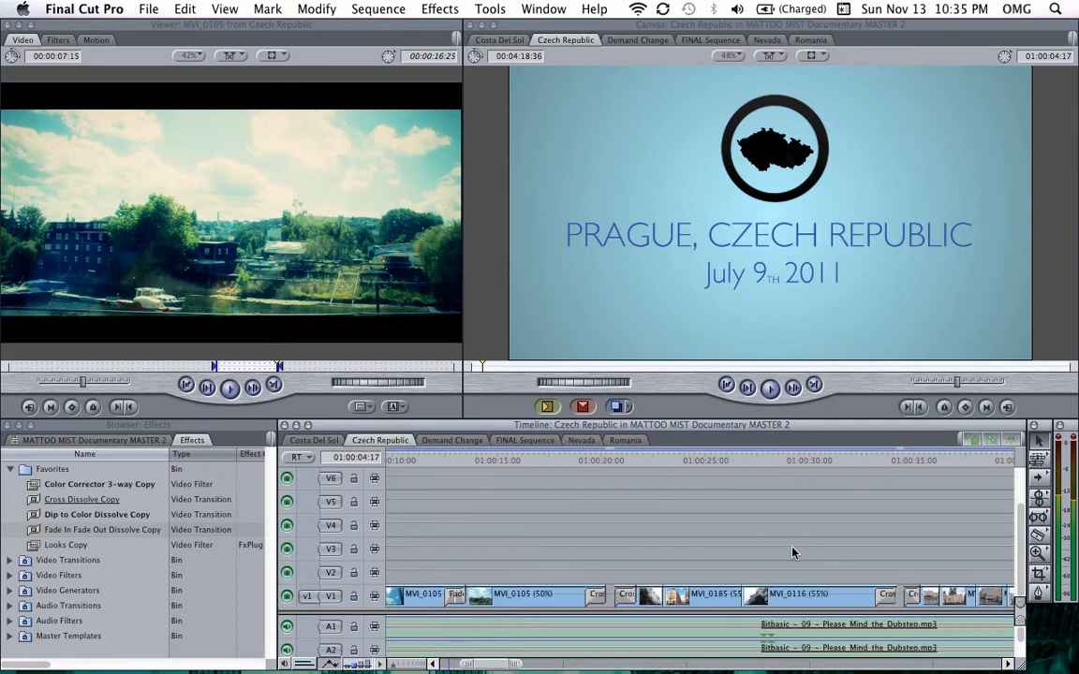
pyautogui.hscroll(15, 792, 553)
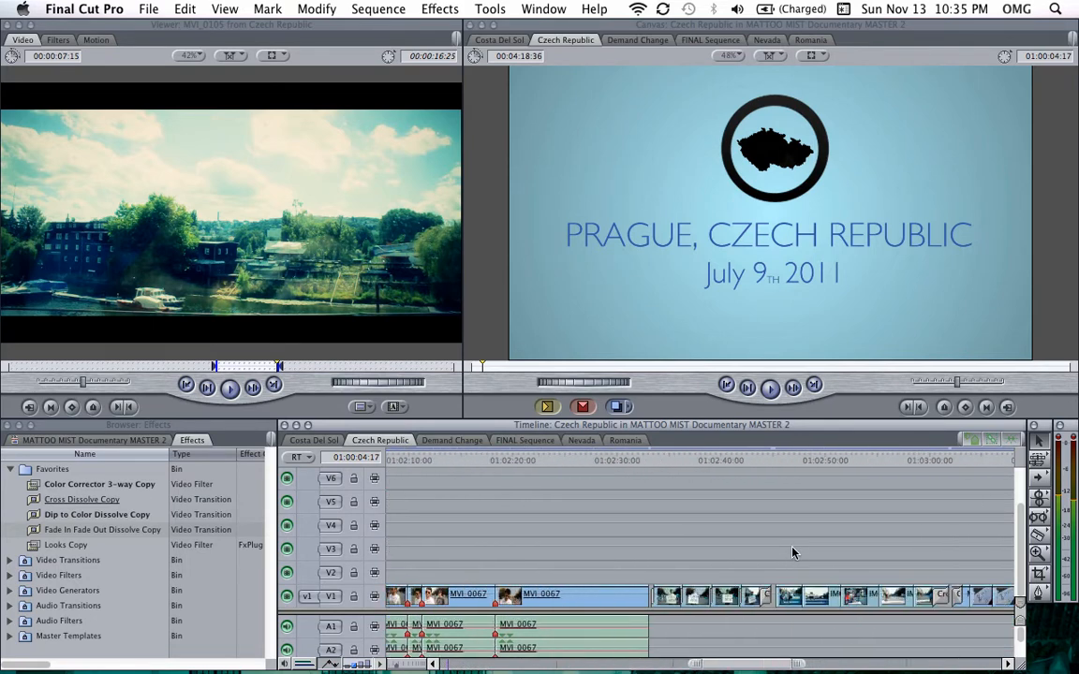
pyautogui.click(651, 466)
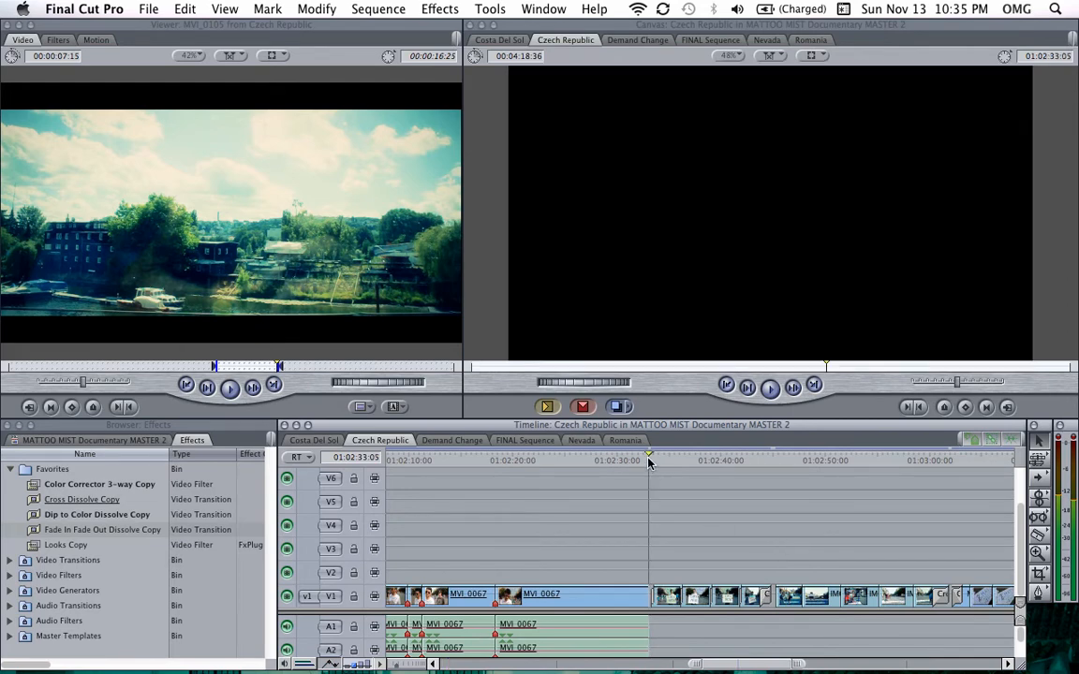
pyautogui.press('super+equal')
pyautogui.hscroll(2, 695, 520)
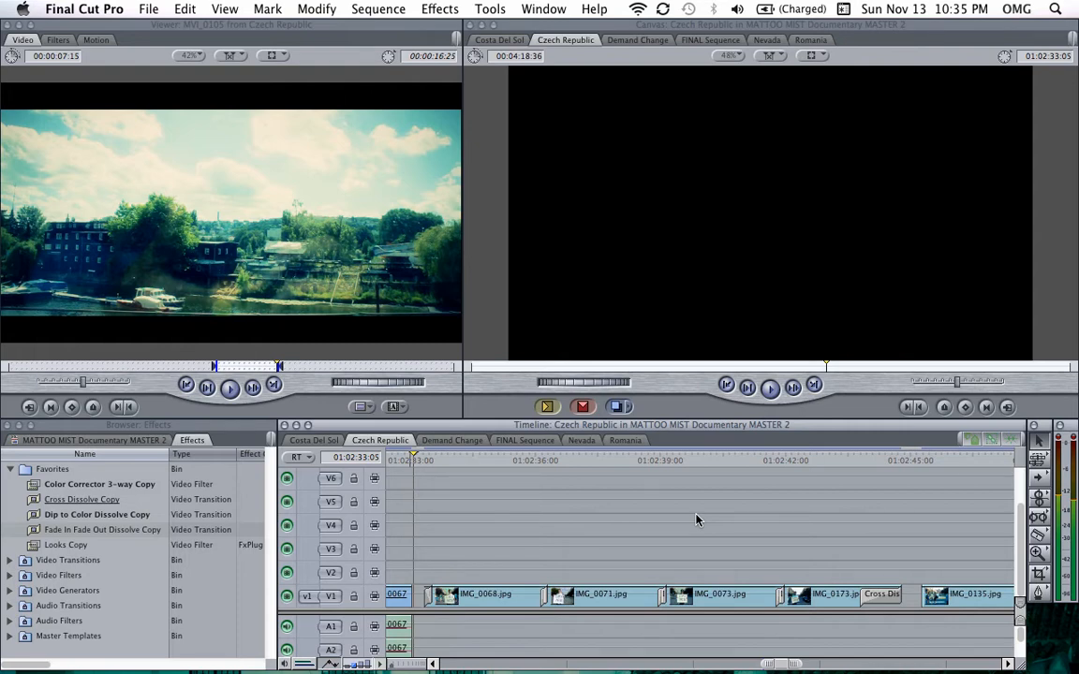
pyautogui.press('space')
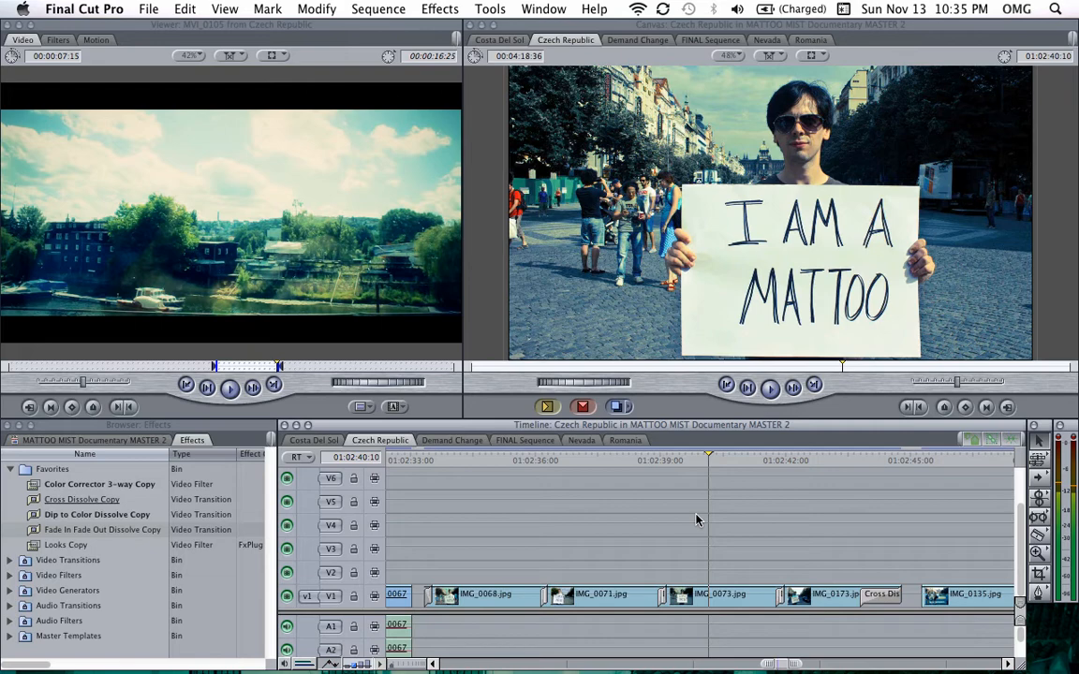
# Step: Zoom out and move the playhead to the final MVI_0105 clips near the sequence end to review them
pyautogui.press('super+minus')
pyautogui.press('super+minus')
pyautogui.hscroll(3, 625, 537)
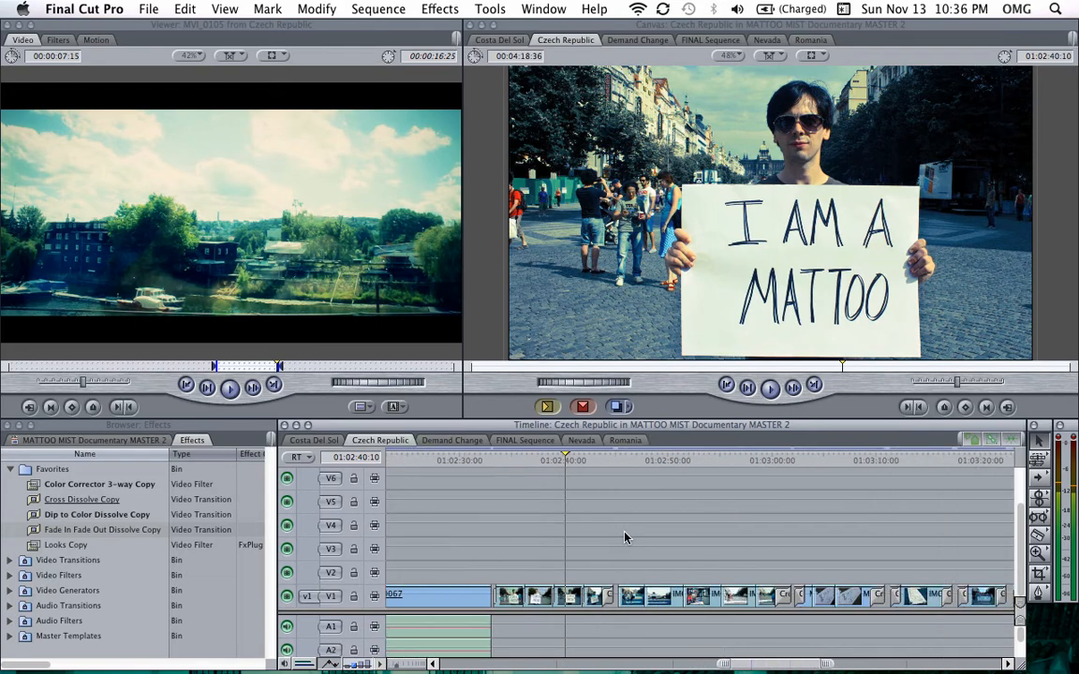
pyautogui.hscroll(8, 625, 537)
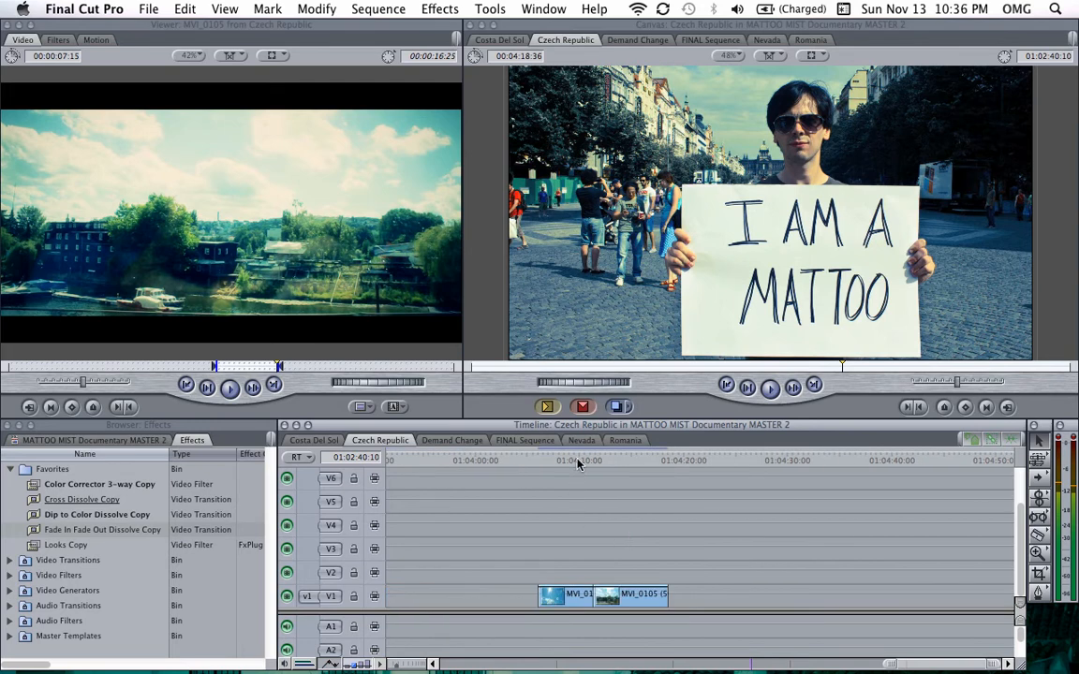
pyautogui.click(578, 461)
pyautogui.press('super+equal')
pyautogui.press('super+equal')
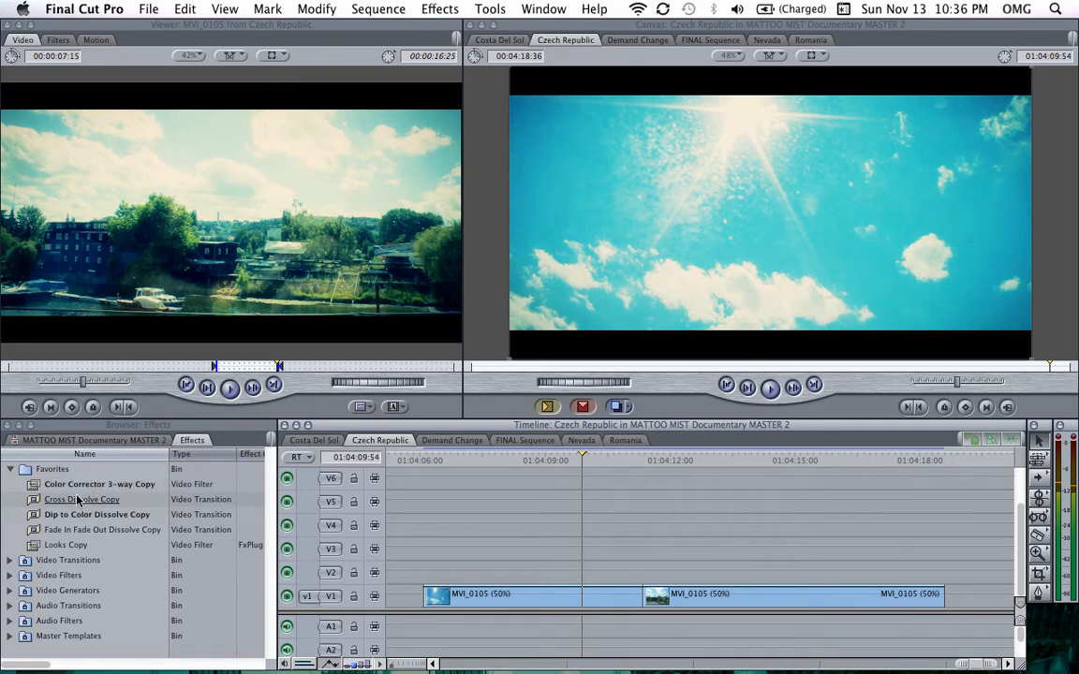
# Step: Apply the Cross Dissolve Copy transition at the cut between the two MVI_0105 clips and delete it again
pyautogui.moveTo(70, 503); pyautogui.dragTo(643, 600)
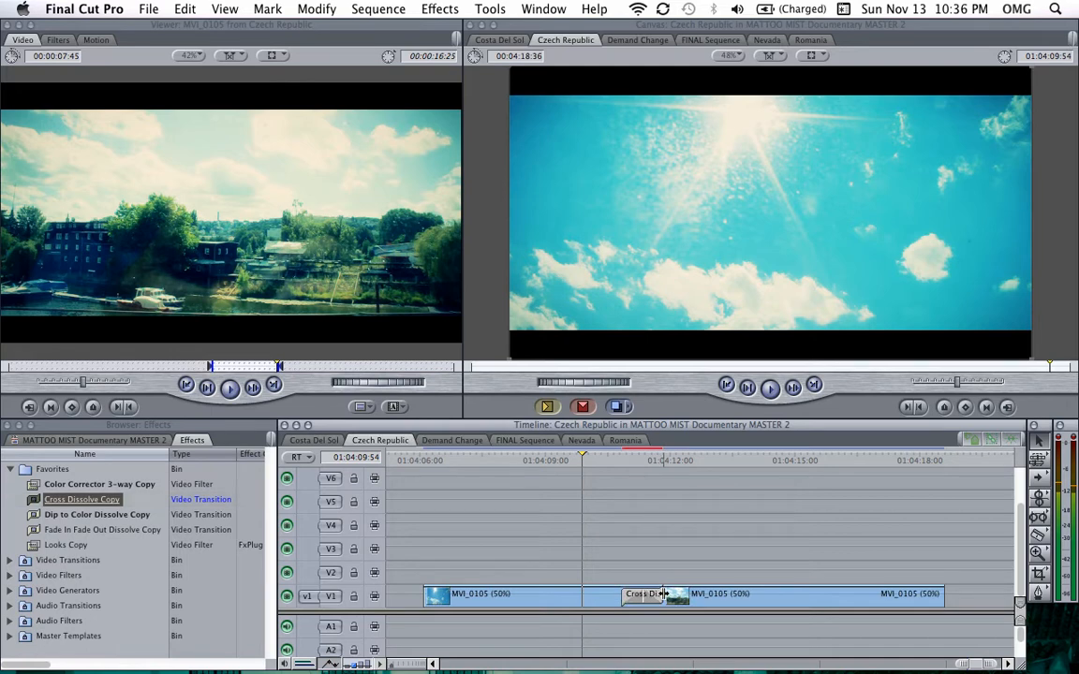
pyautogui.press('super+equal')
pyautogui.press('super+equal')
pyautogui.press('super+equal')
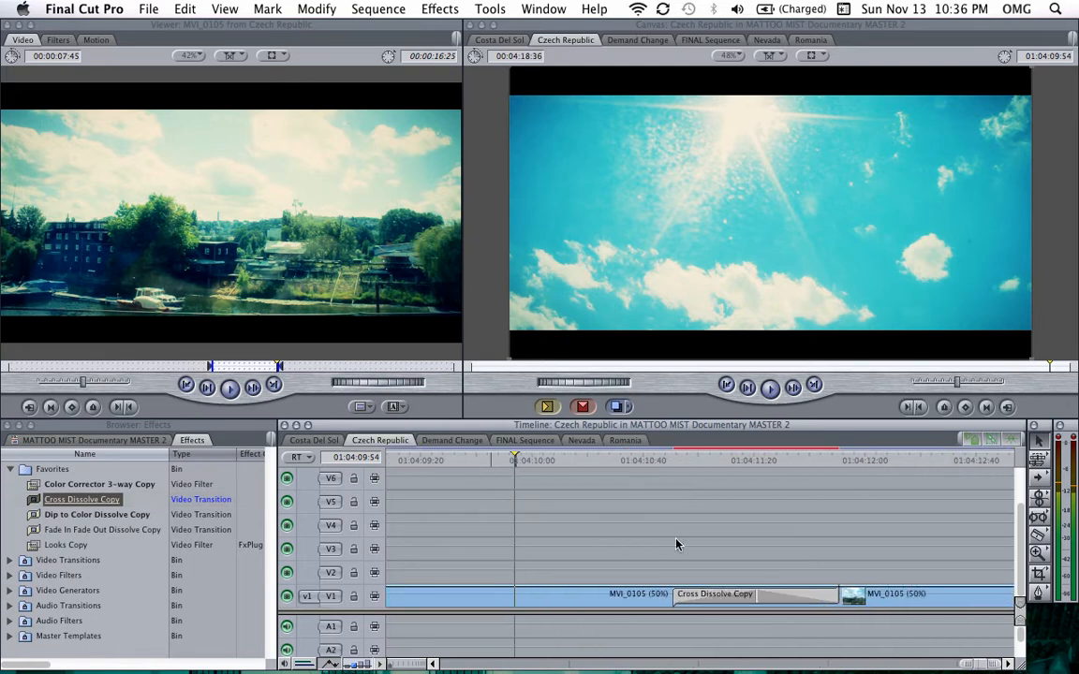
pyautogui.click(739, 600)
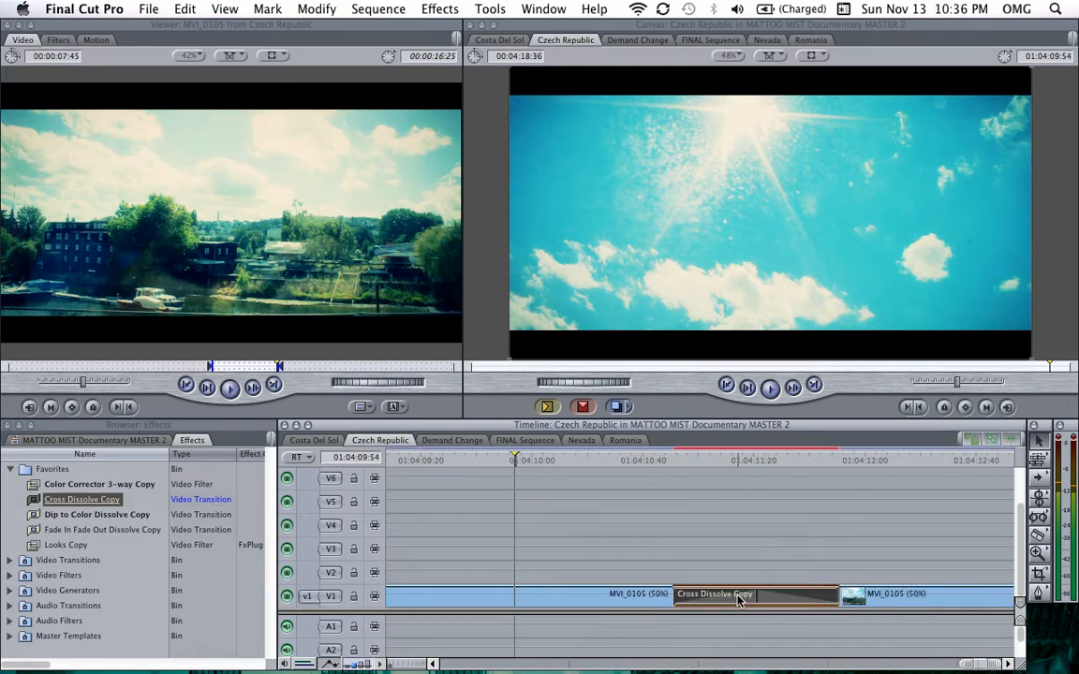
pyautogui.press('Delete')
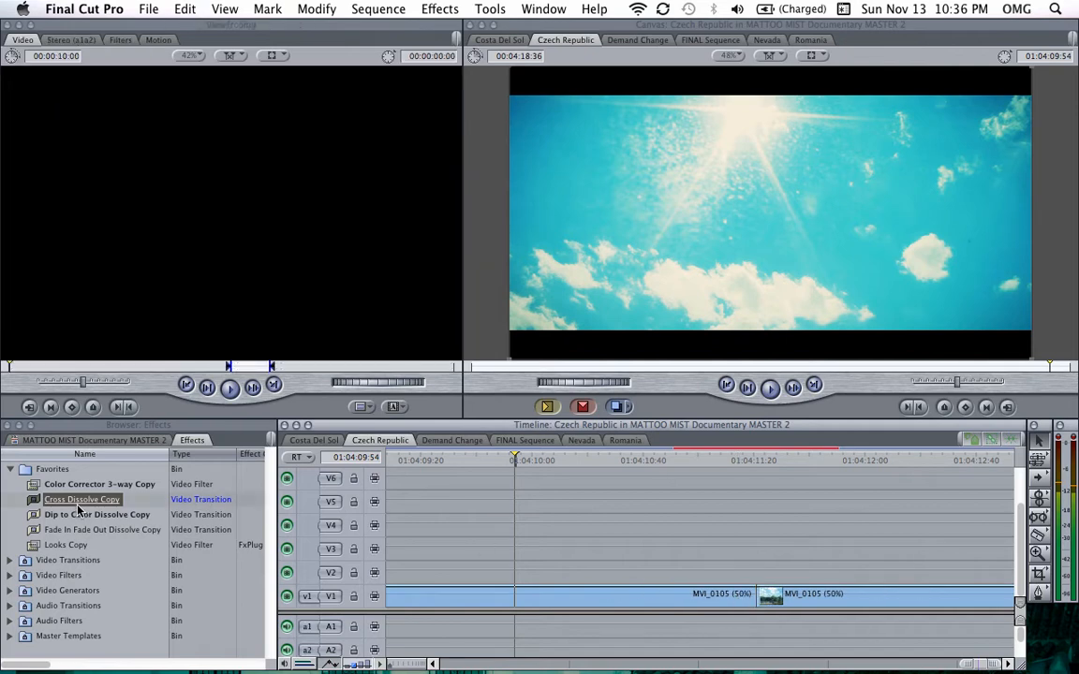
# Step: Reapply the Cross Dissolve Copy at the same cut, inspect it along the timeline, and remove it
pyautogui.moveTo(80, 507); pyautogui.dragTo(763, 606)
pyautogui.press('super+minus')
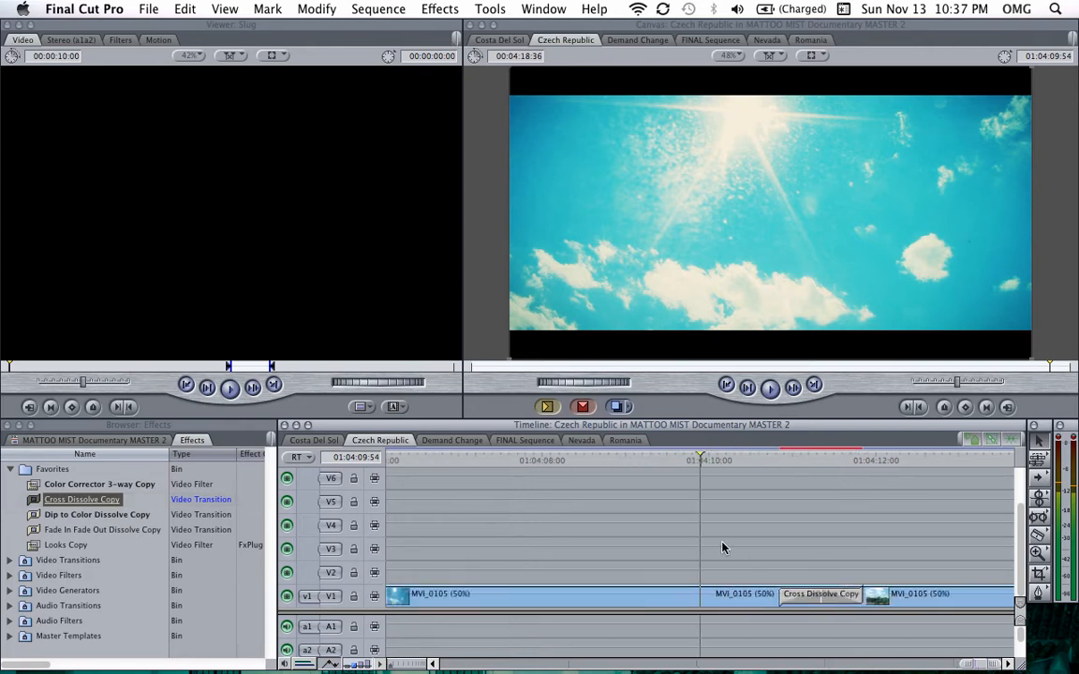
pyautogui.press('super+minus')
pyautogui.press('super+minus')
pyautogui.press('super+minus')
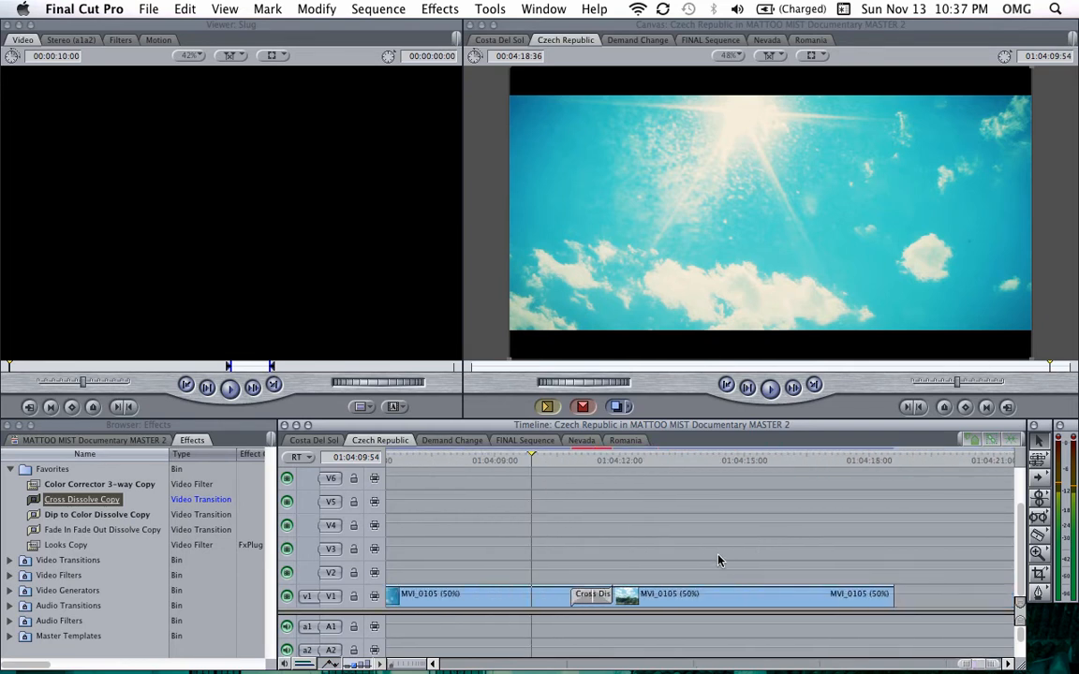
pyautogui.hscroll(-2, 718, 560)
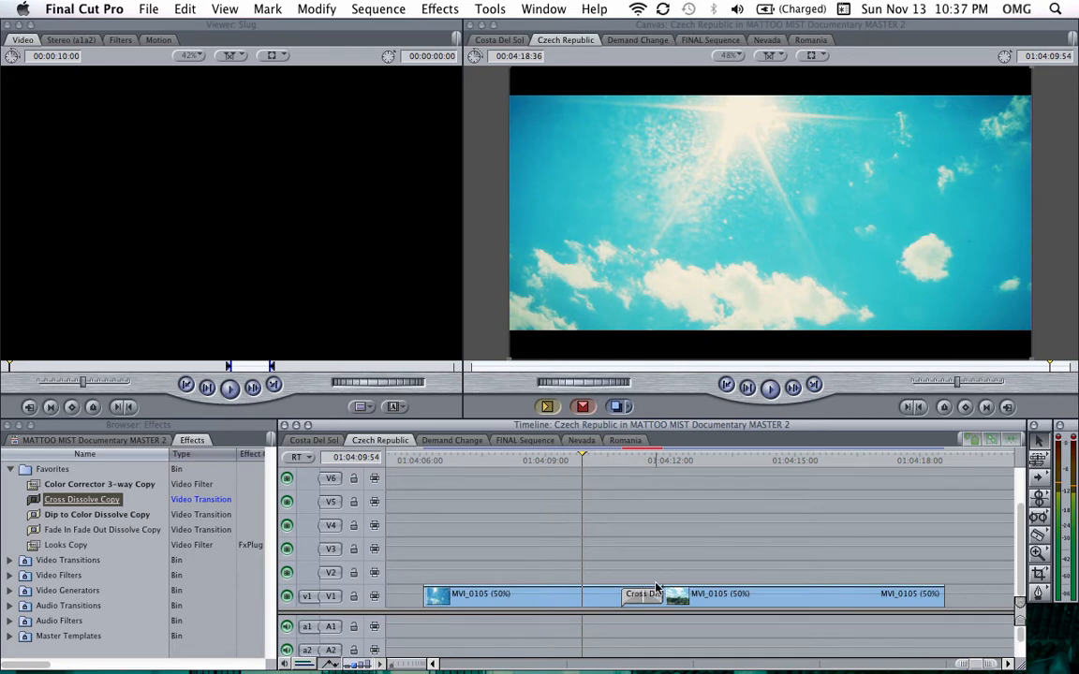
pyautogui.press('super+equal')
pyautogui.press('super+equal')
pyautogui.press('super+equal')
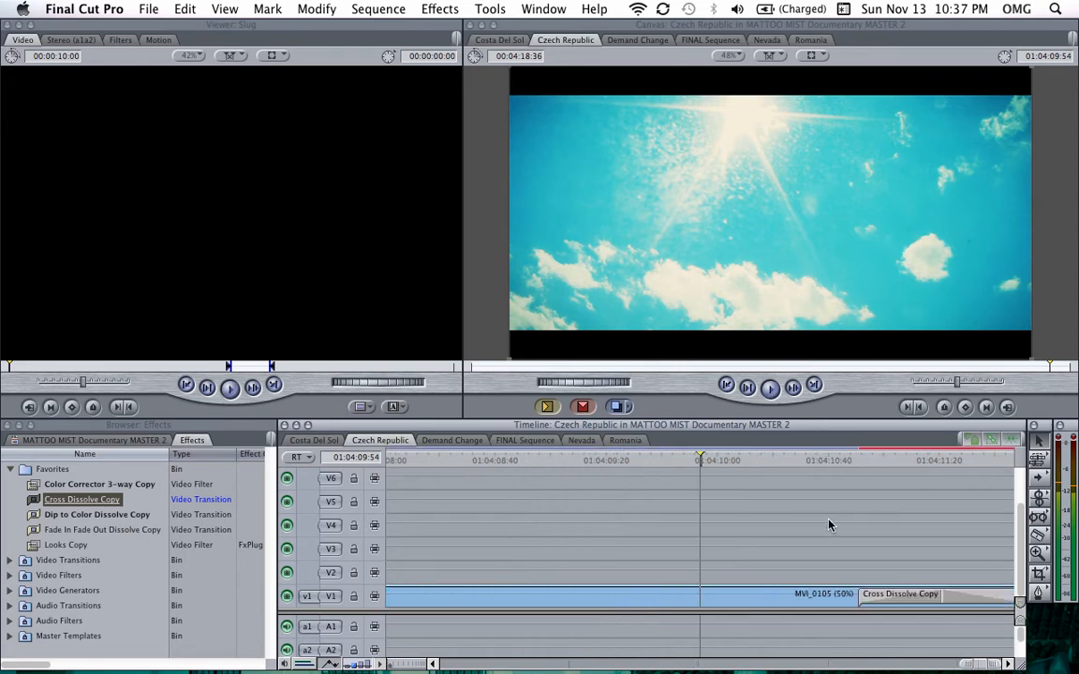
pyautogui.hscroll(10, 829, 526)
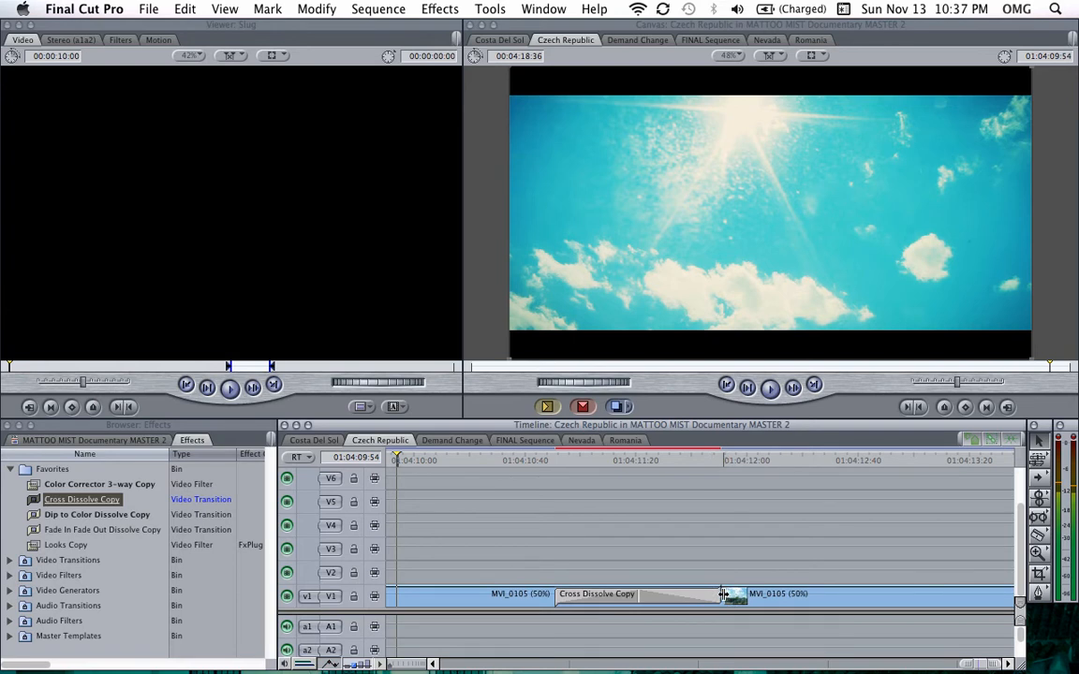
pyautogui.moveTo(724, 595)
pyautogui.mouseDown()
pyautogui.moveTo(858, 600)
pyautogui.moveTo(645, 593)
pyautogui.moveTo(722, 594)
pyautogui.mouseUp()
pyautogui.click(669, 599)
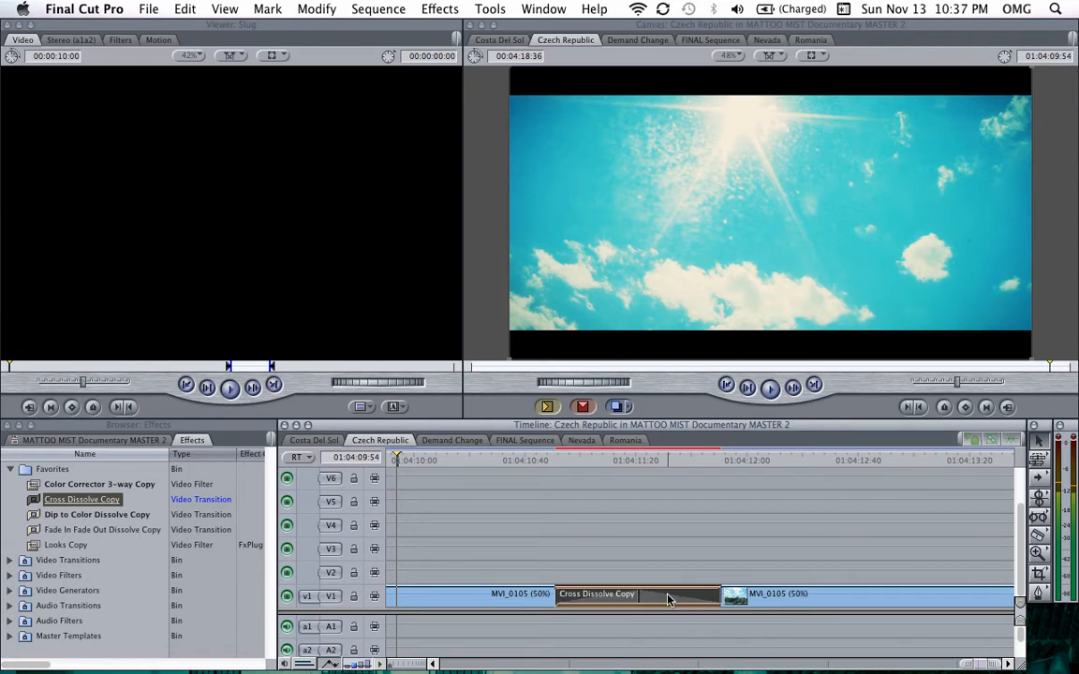
pyautogui.press('Delete')
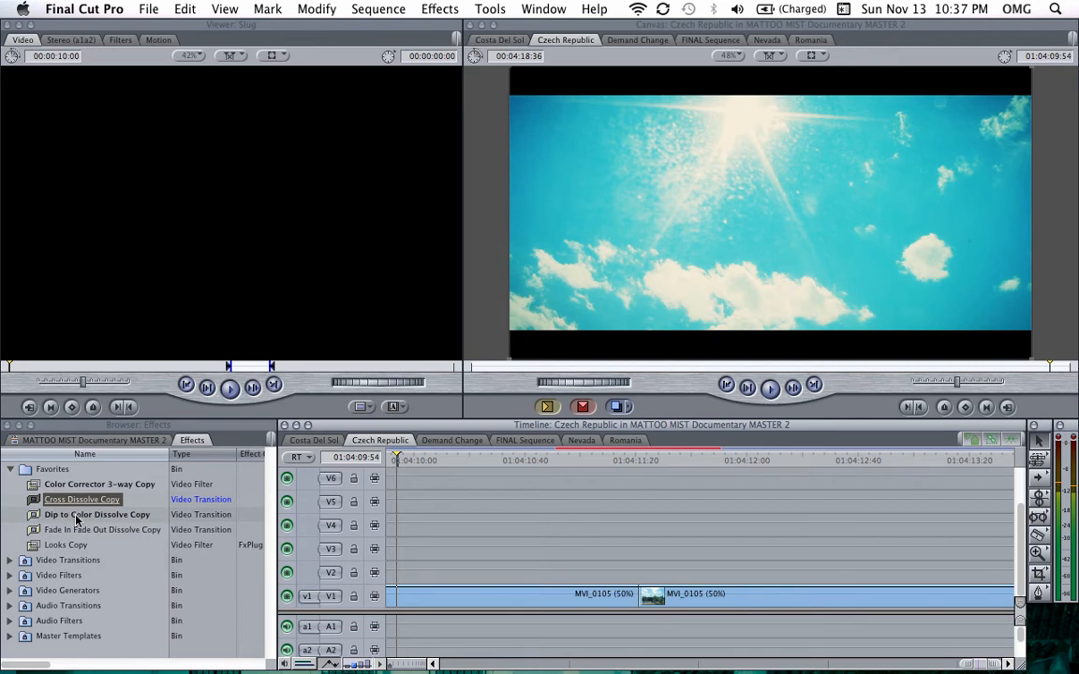
# Step: Apply the Dip to Color Dissolve Copy transition at the cut between the MVI_0105 clips and open it for editing
pyautogui.moveTo(77, 520); pyautogui.dragTo(639, 600)
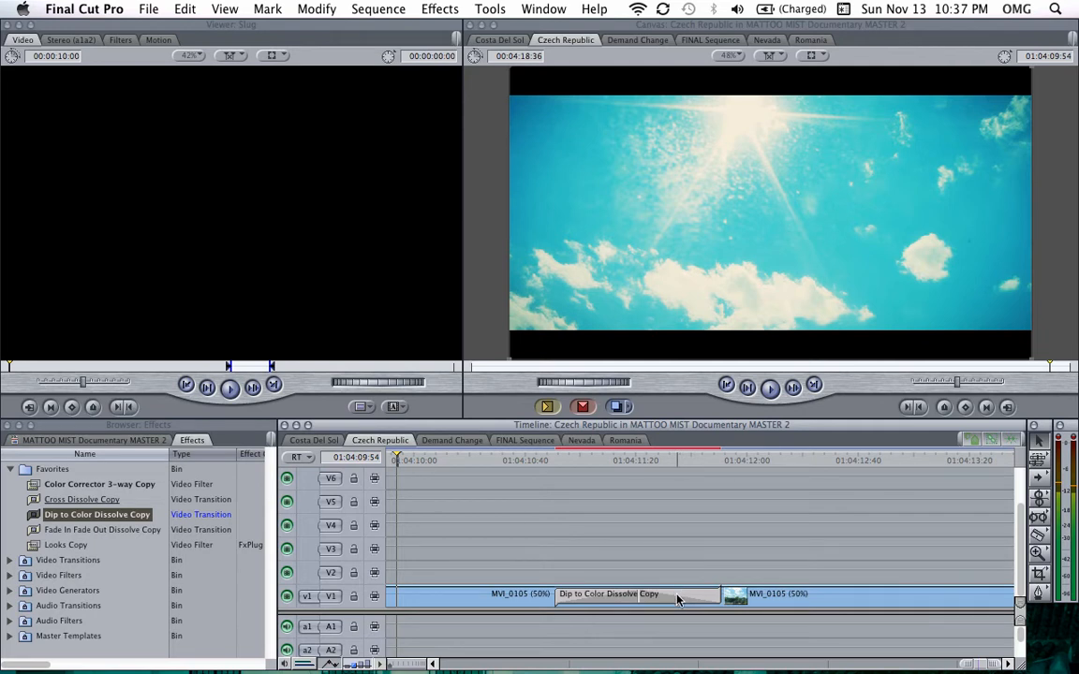
pyautogui.click(688, 599)
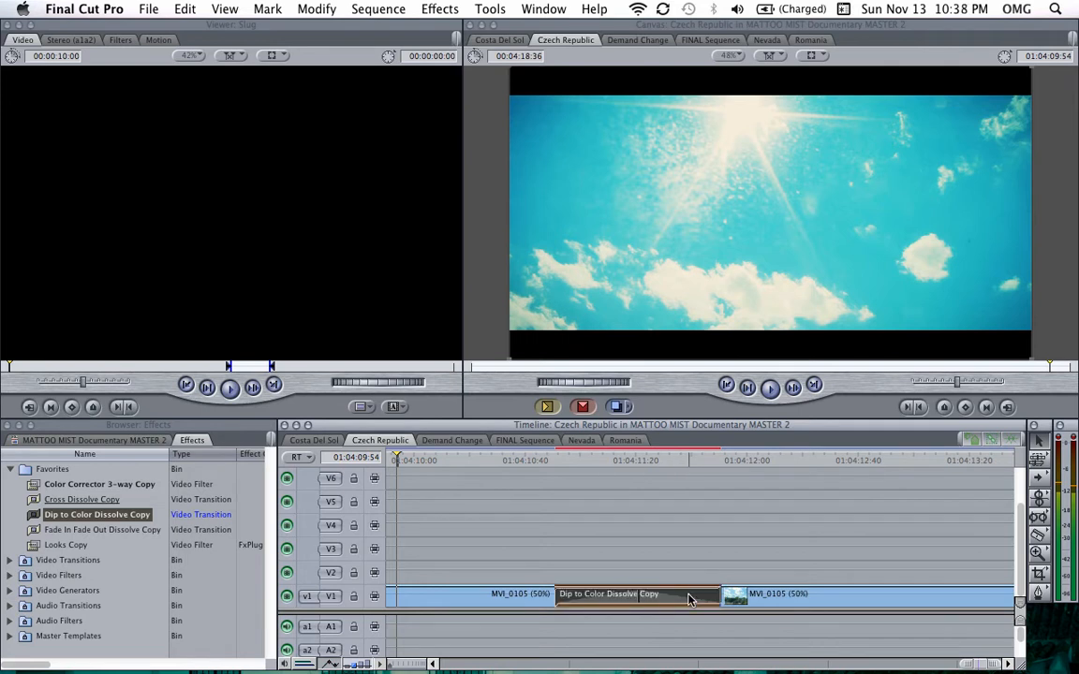
pyautogui.doubleClick(689, 600)
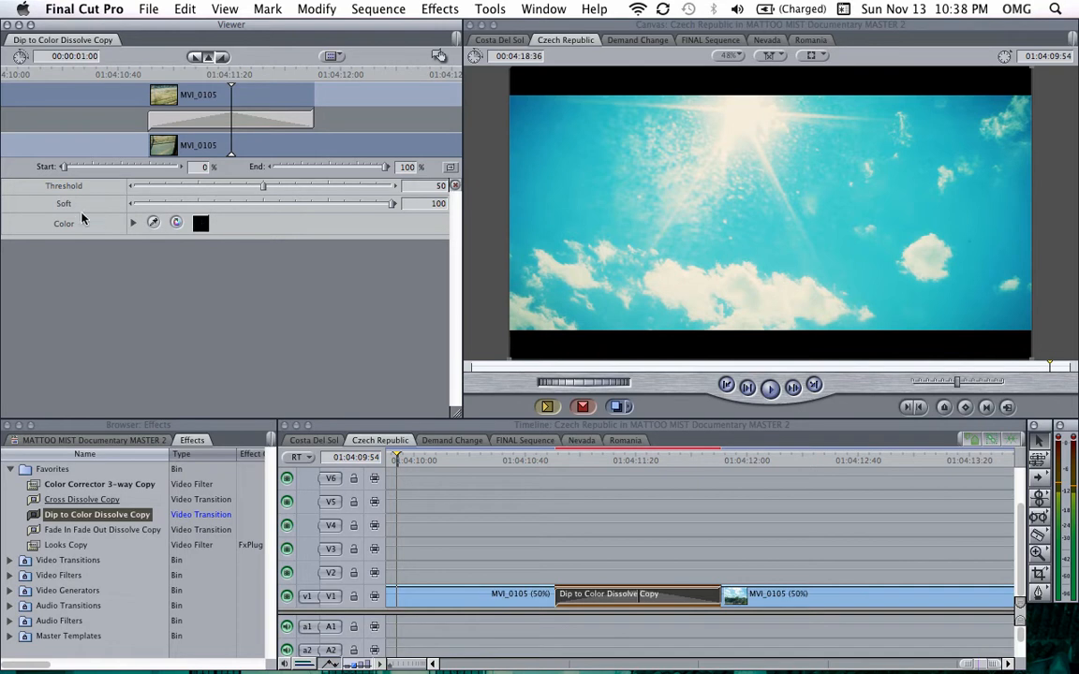
# Step: Set the Dip to Color Dissolve colour to white using the colour picker
pyautogui.click(200, 225)
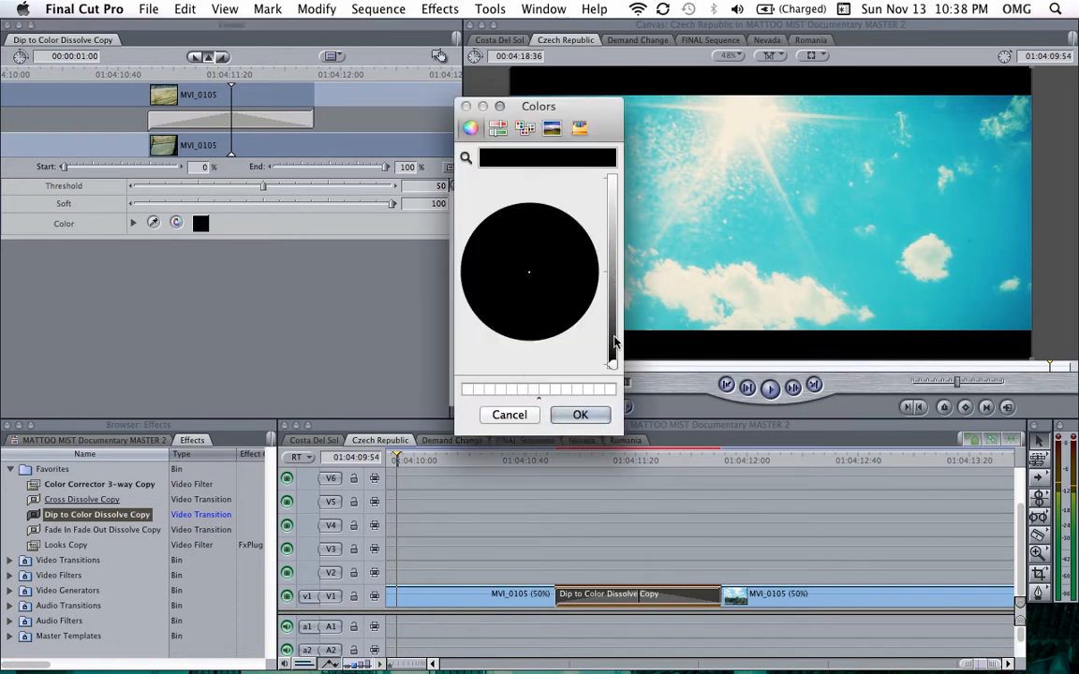
pyautogui.moveTo(615, 368); pyautogui.dragTo(609, 204)
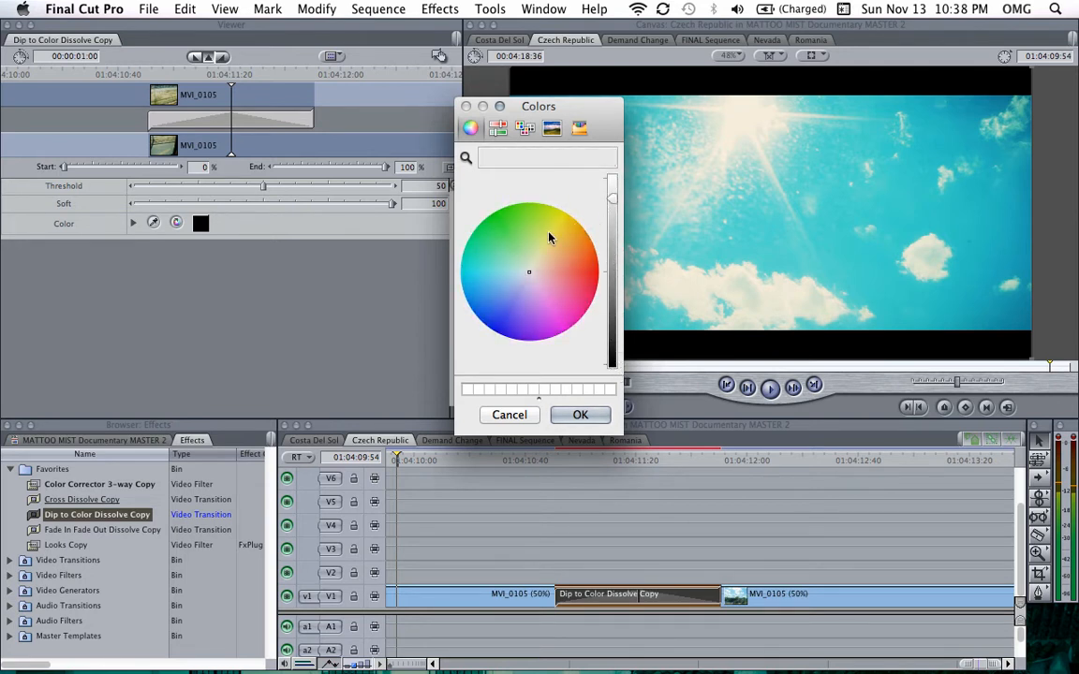
pyautogui.click(549, 228)
pyautogui.click(502, 247)
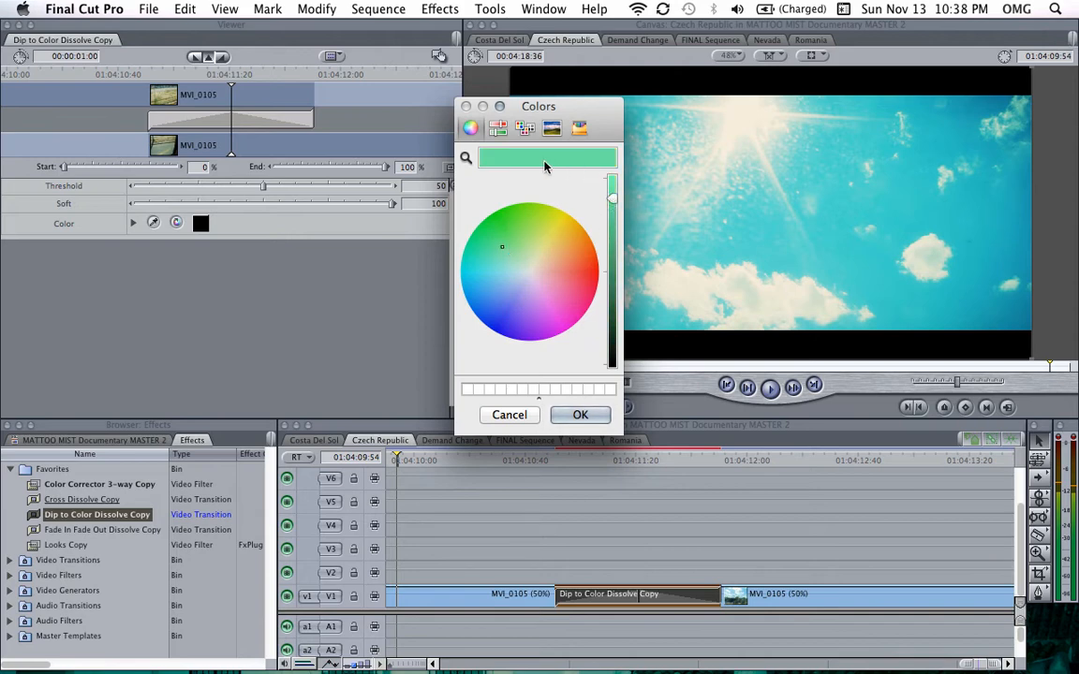
pyautogui.click(530, 275)
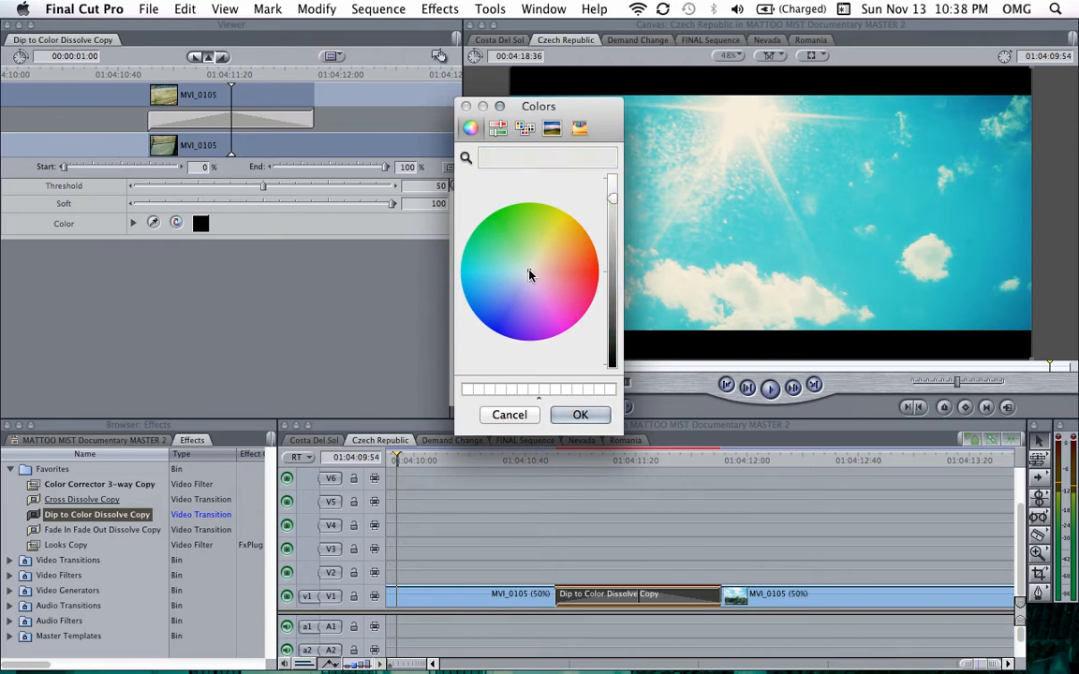
pyautogui.click(611, 172)
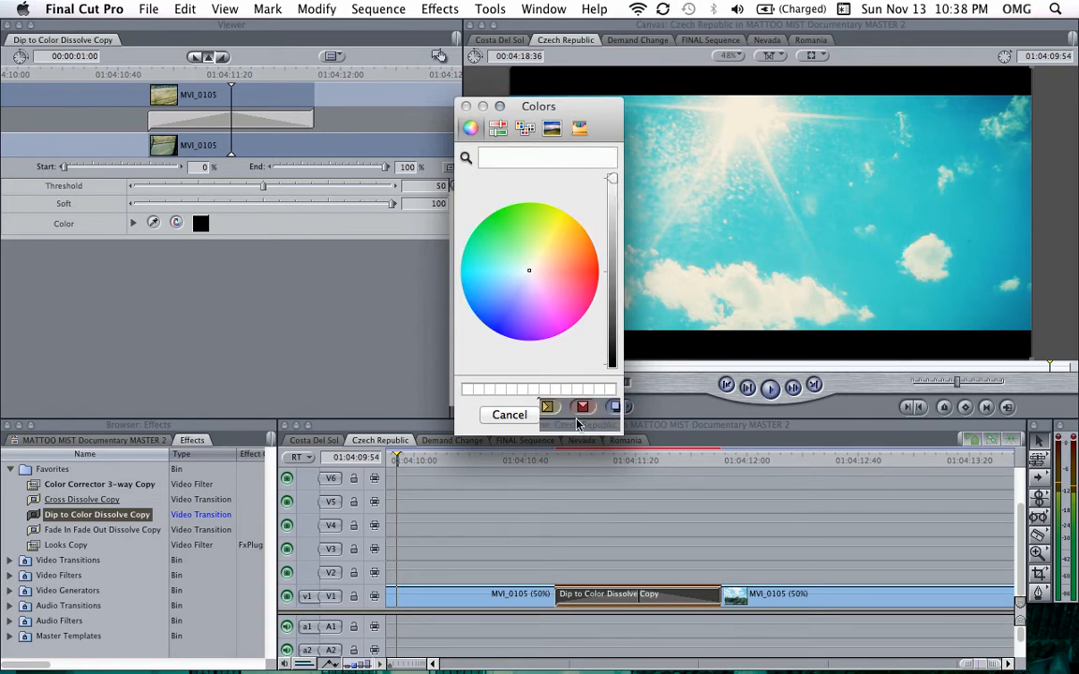
pyautogui.click(592, 421)
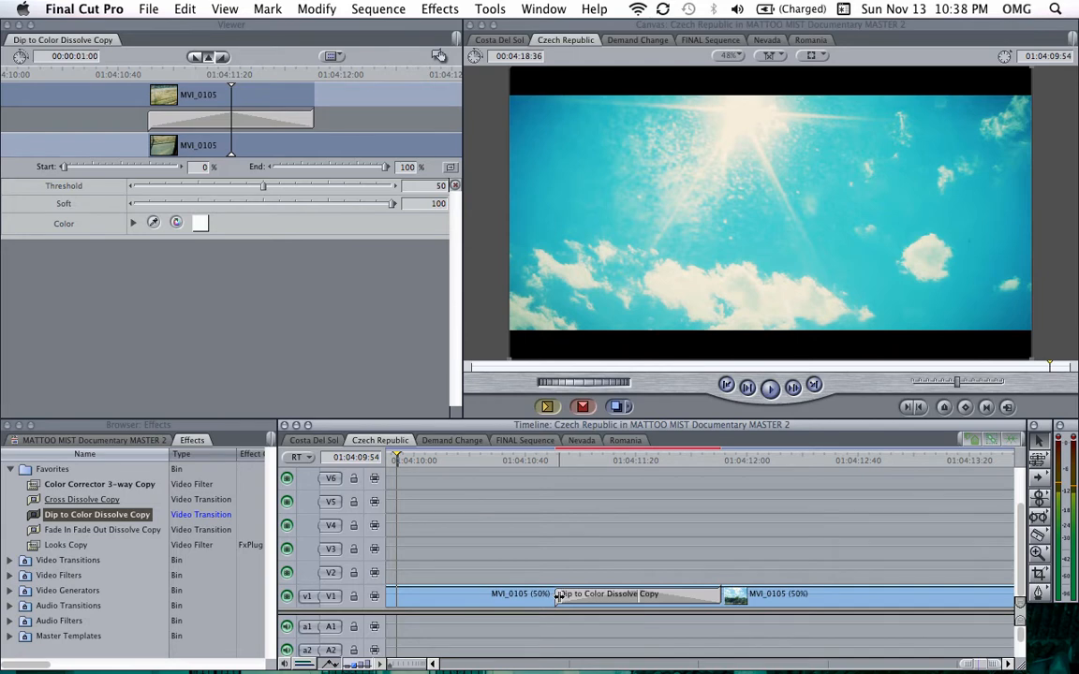
# Step: Shorten the Dip to Color Dissolve transition by trimming its starting edge toward the cut
pyautogui.moveTo(559, 597); pyautogui.dragTo(620, 597)
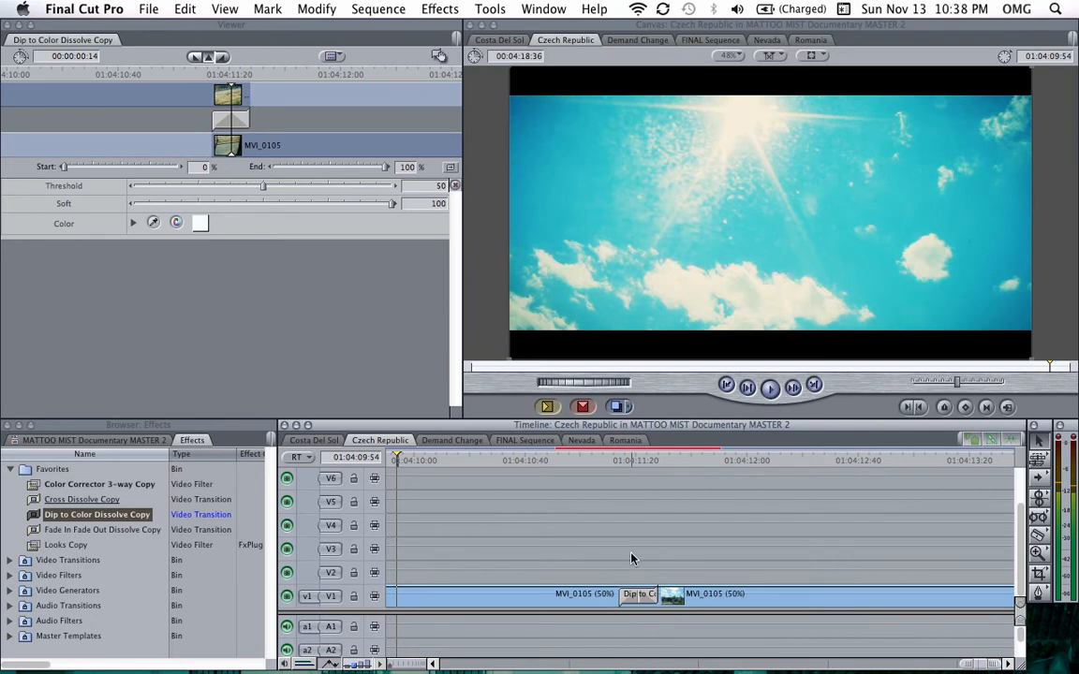
pyautogui.moveTo(552, 551); pyautogui.dragTo(735, 623)
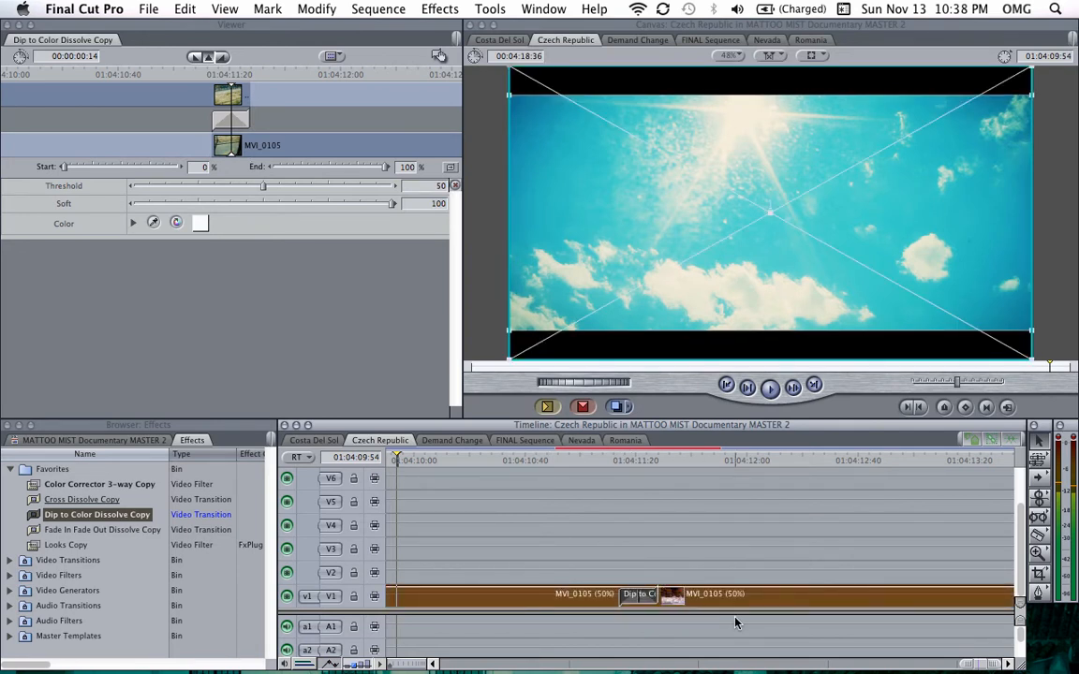
pyautogui.click(731, 531)
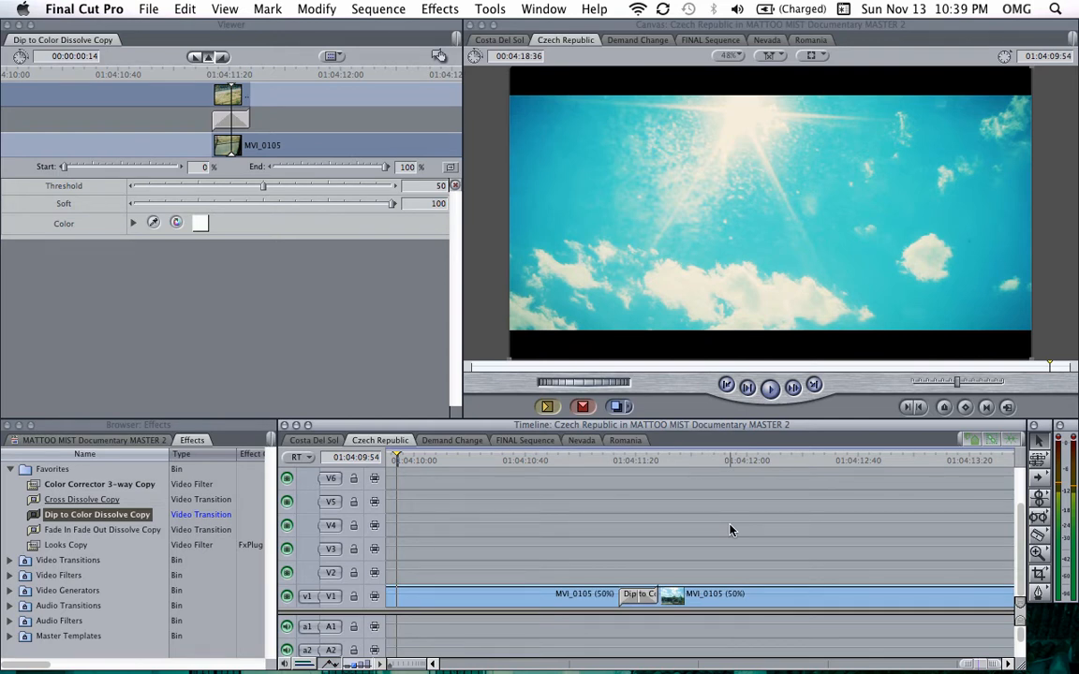
# Step: Play back the MVI_0105 clips through the new dip-to-white transition from just before the cut
pyautogui.press('super+minus')
pyautogui.press('super+minus')
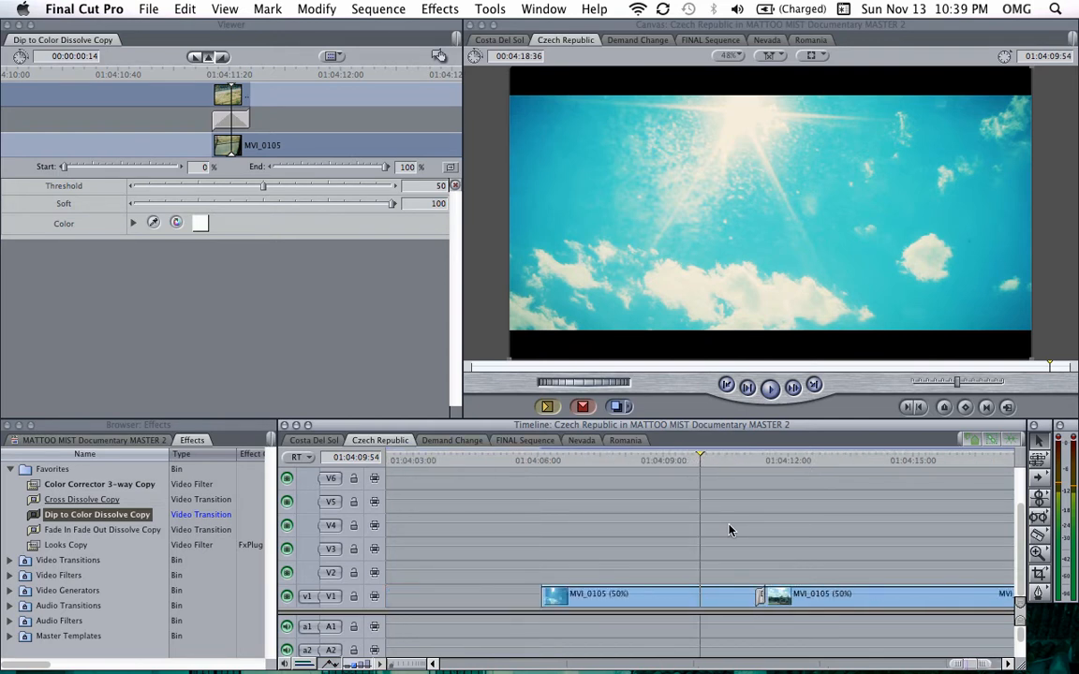
pyautogui.hscroll(1, 732, 531)
pyautogui.hscroll(3, 730, 530)
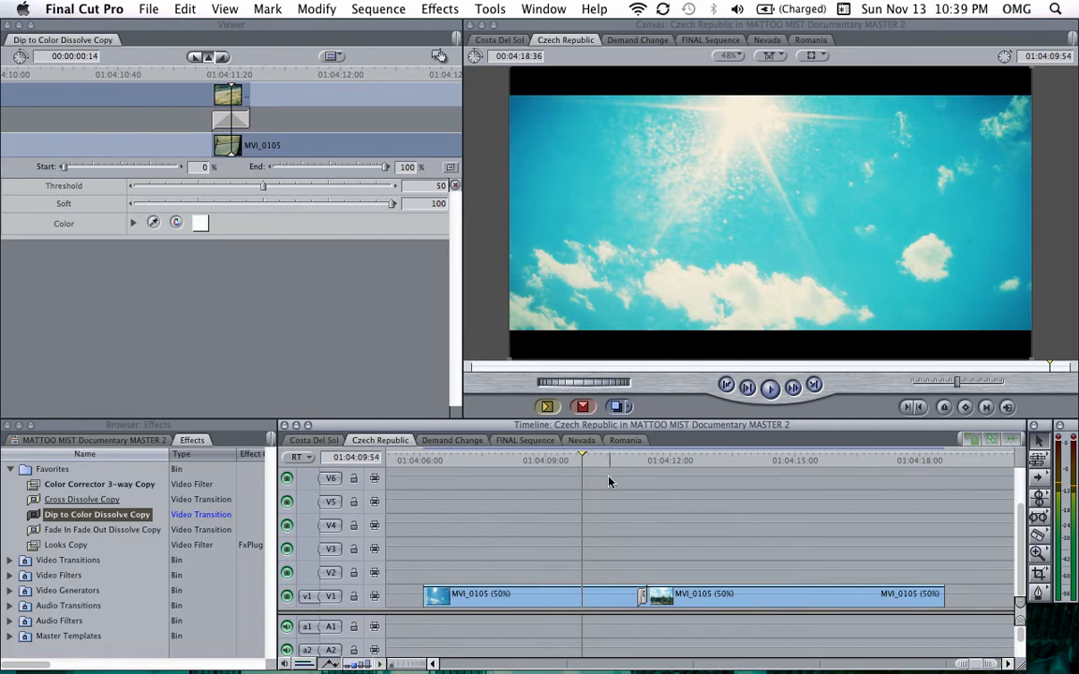
pyautogui.click(558, 459)
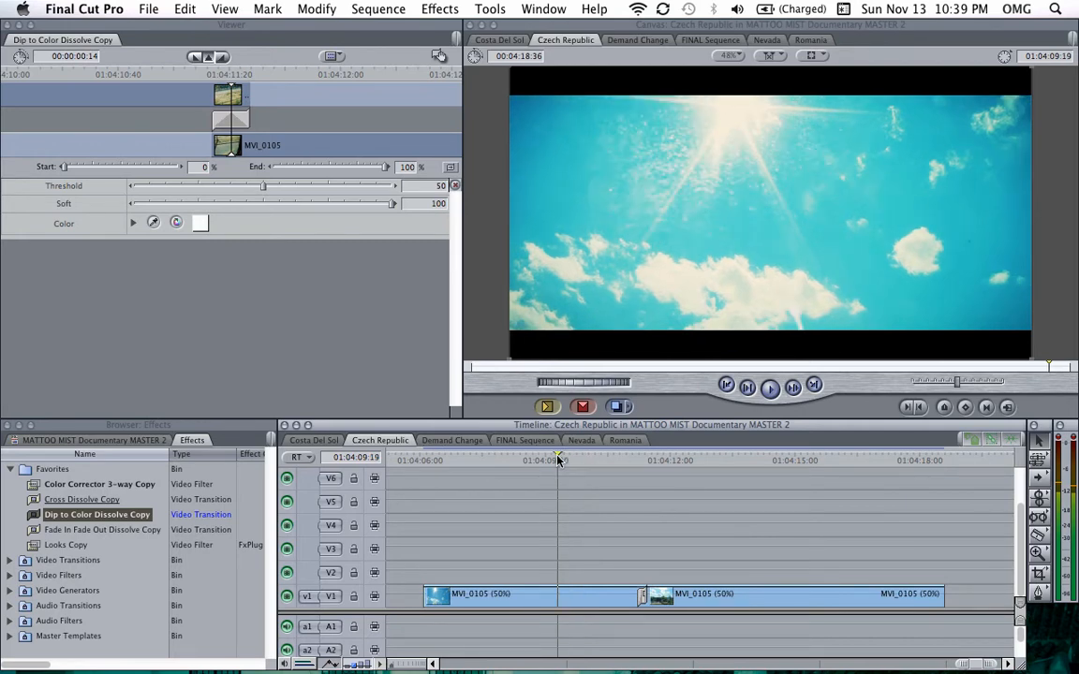
pyautogui.press('space')
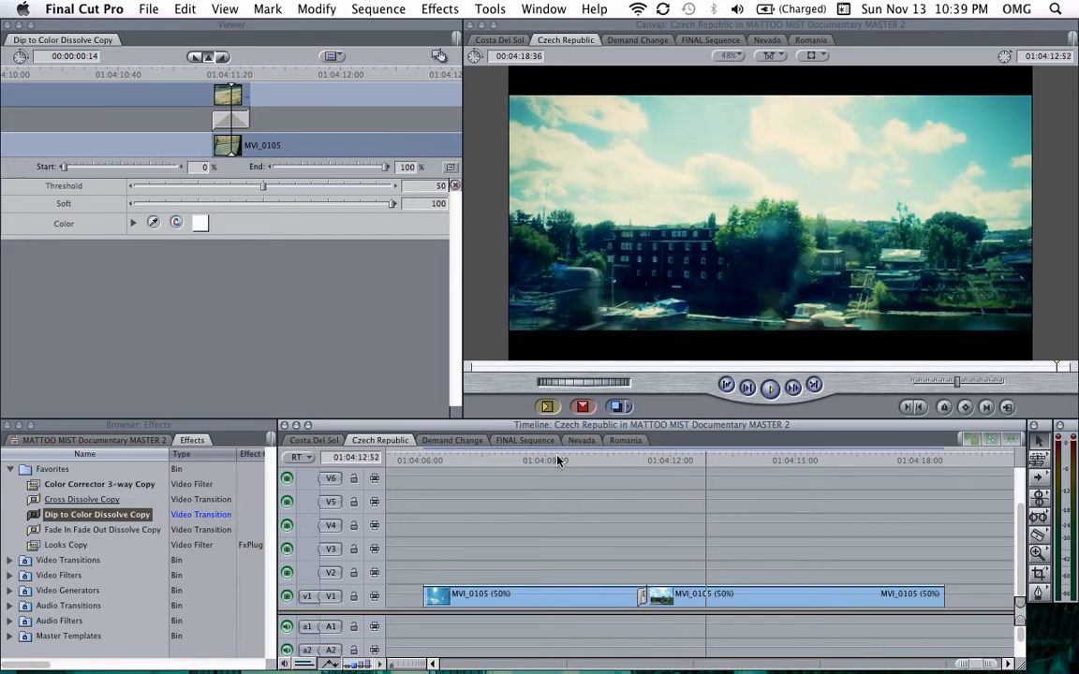
pyautogui.click(587, 461)
pyautogui.press('space')
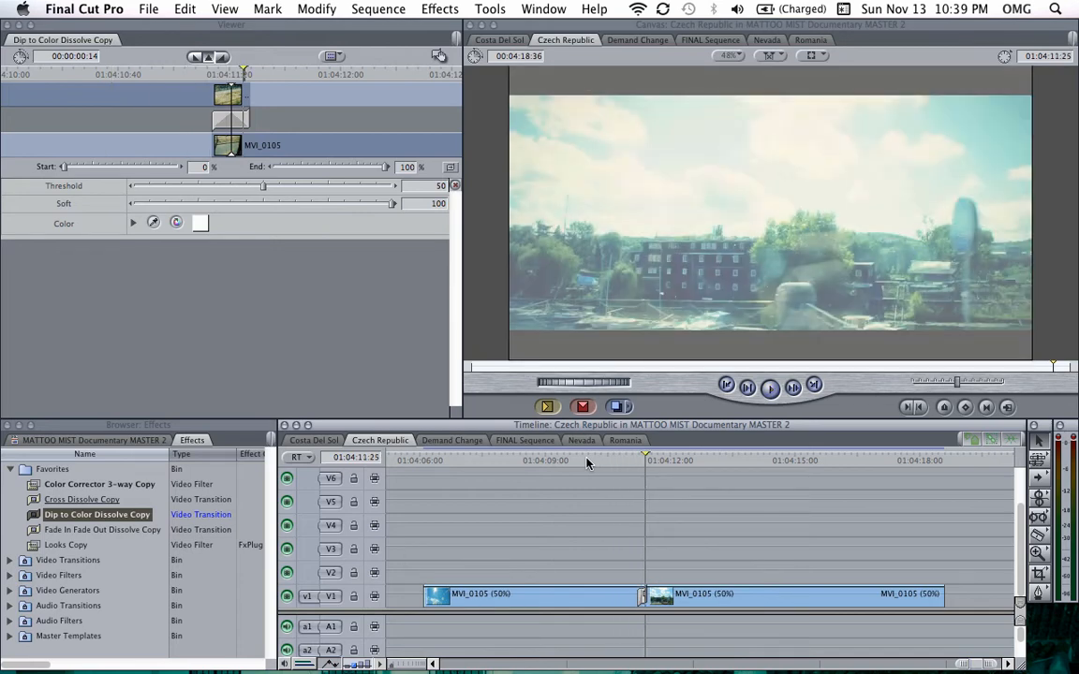
# Step: Step frame by frame back and forth through the dip-to-white transition to examine it
pyautogui.press('Left')
pyautogui.press('Left')
pyautogui.press('Left')
pyautogui.press('Left')
pyautogui.press('Left')
pyautogui.press('Left')
pyautogui.press('Left')
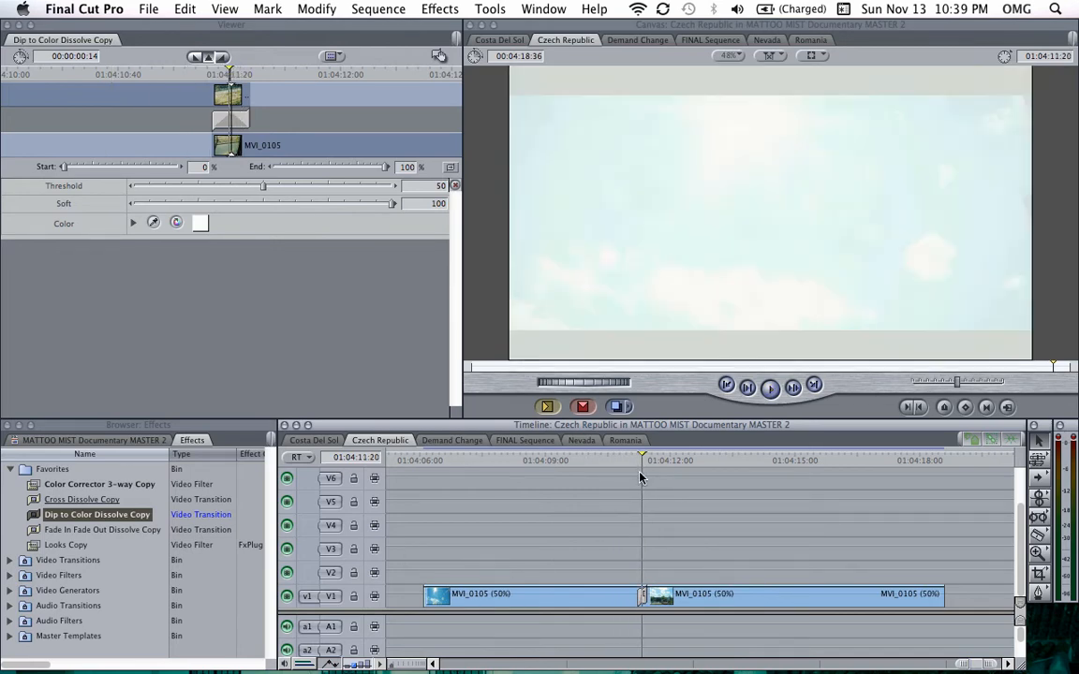
pyautogui.press('Right')
pyautogui.press('Right')
pyautogui.press('Right')
pyautogui.press('Right')
pyautogui.press('Left')
pyautogui.press('Left')
pyautogui.press('Left')
pyautogui.press('Left')
pyautogui.press('Left')
pyautogui.press('Left')
pyautogui.press('Left')
pyautogui.press('Left')
pyautogui.press('Left')
pyautogui.press('Left')
pyautogui.press('Left')
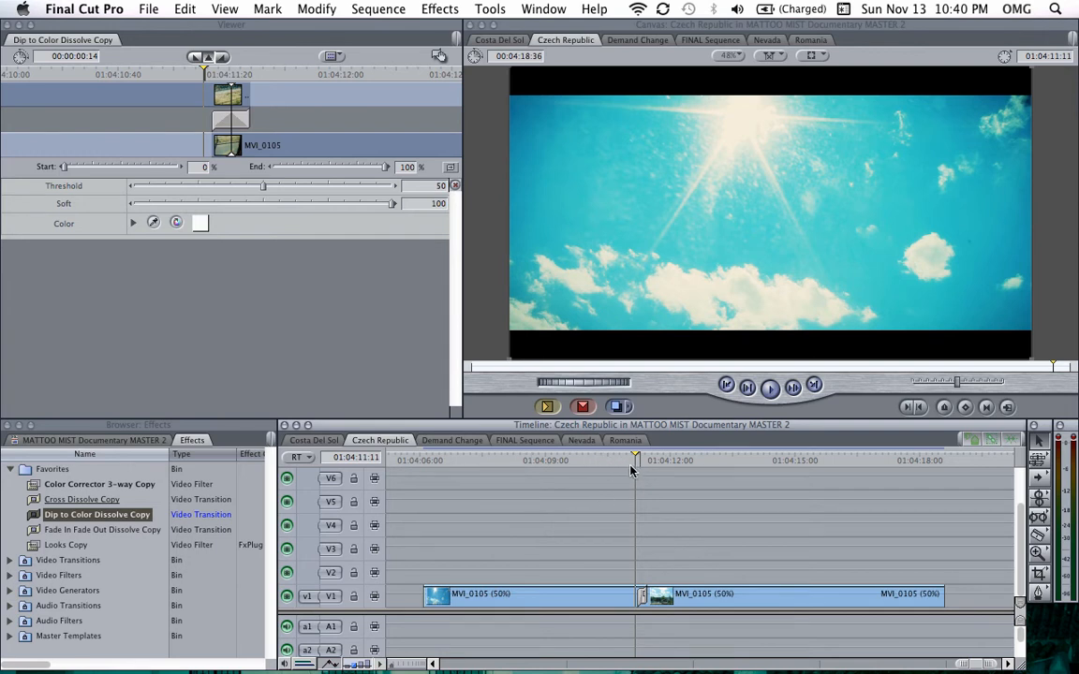
pyautogui.press('Right')
pyautogui.press('Right')
pyautogui.press('Right')
pyautogui.press('Right')
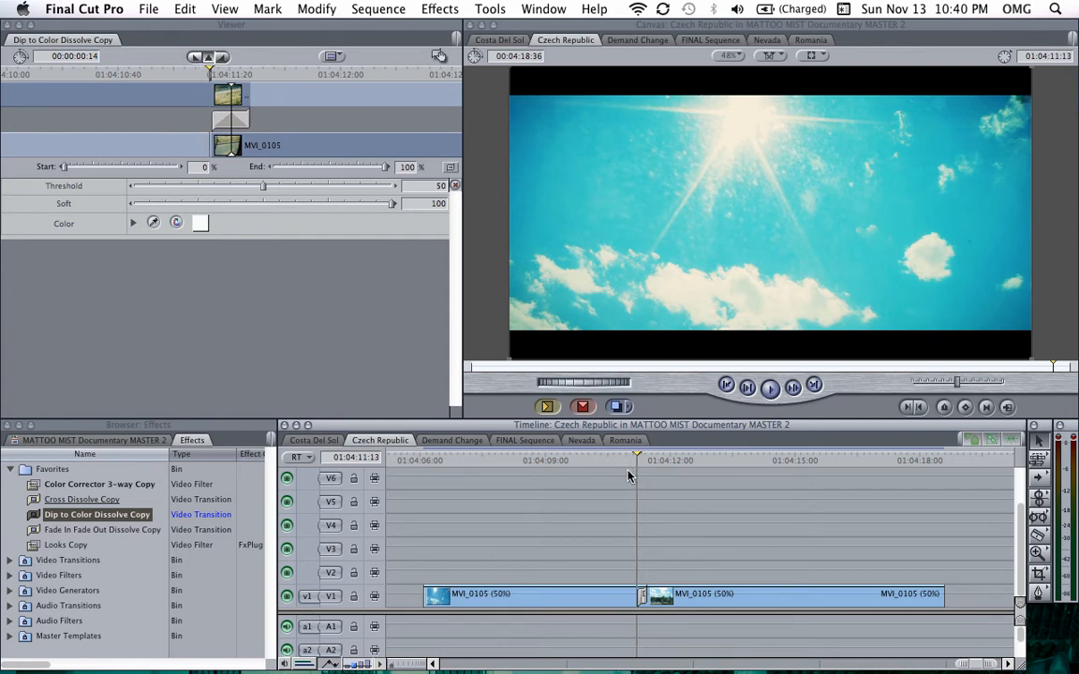
pyautogui.press('Right')
pyautogui.press('Right')
pyautogui.press('Right')
pyautogui.press('Right')
pyautogui.press('Right')
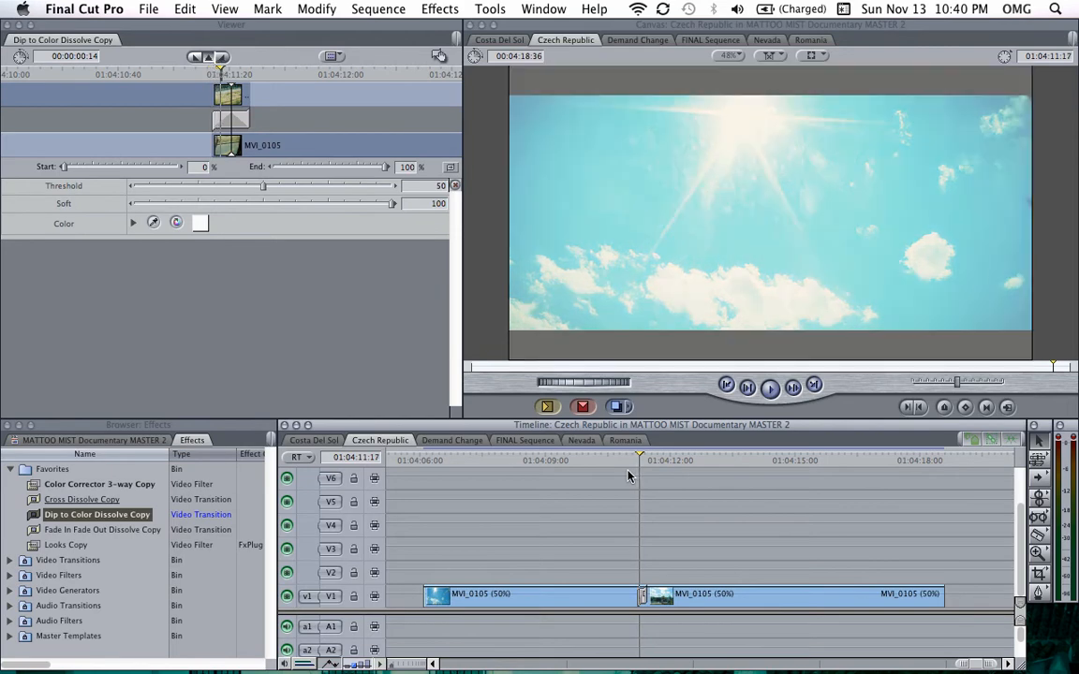
pyautogui.press('Right')
pyautogui.press('Right')
pyautogui.press('Right')
pyautogui.press('Right')
pyautogui.press('Right')
pyautogui.press('Right')
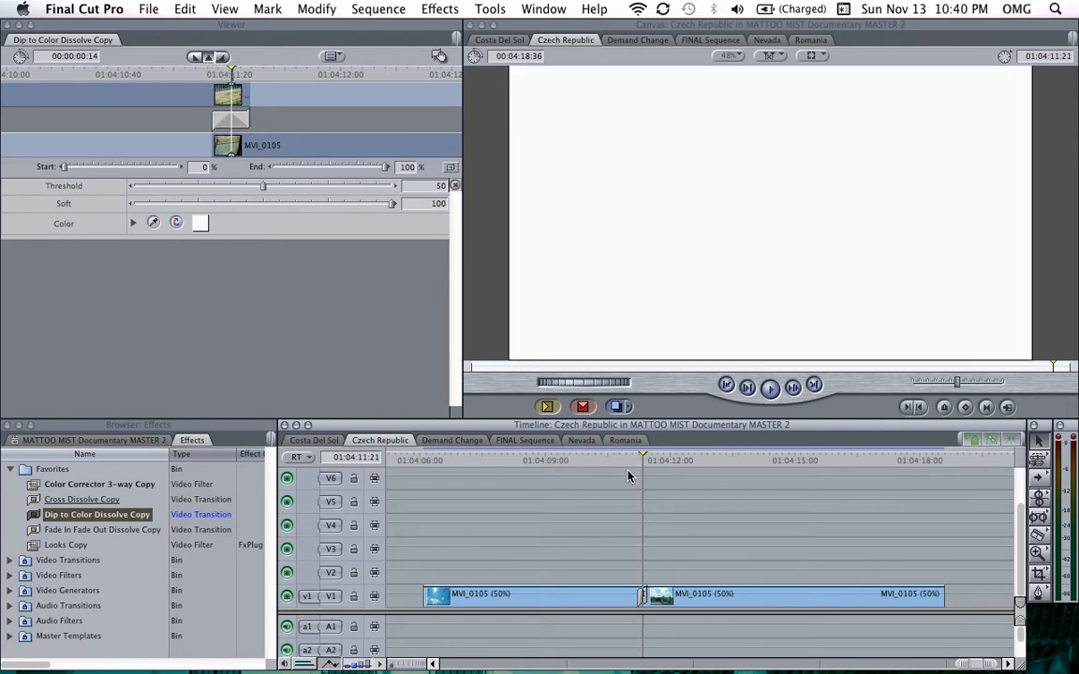
pyautogui.press('Right')
pyautogui.press('Right')
pyautogui.press('Right')
pyautogui.press('Right')
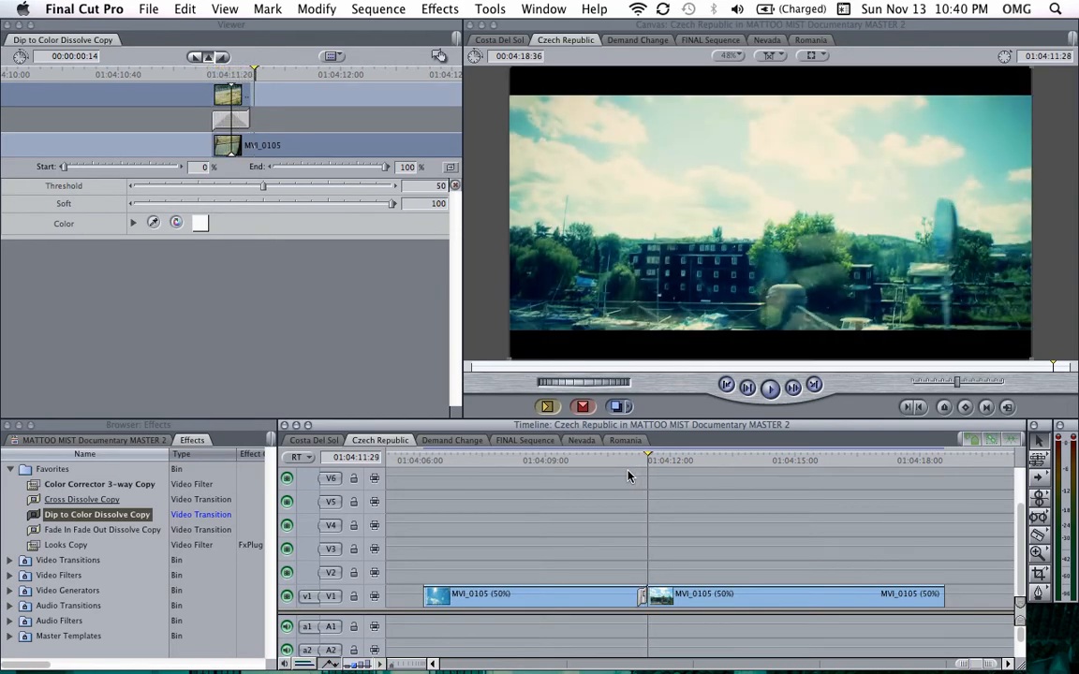
pyautogui.press('Left')
pyautogui.press('Left')
pyautogui.press('Left')
pyautogui.press('Left')
pyautogui.press('Left')
pyautogui.press('Left')
pyautogui.press('Left')
pyautogui.press('Left')
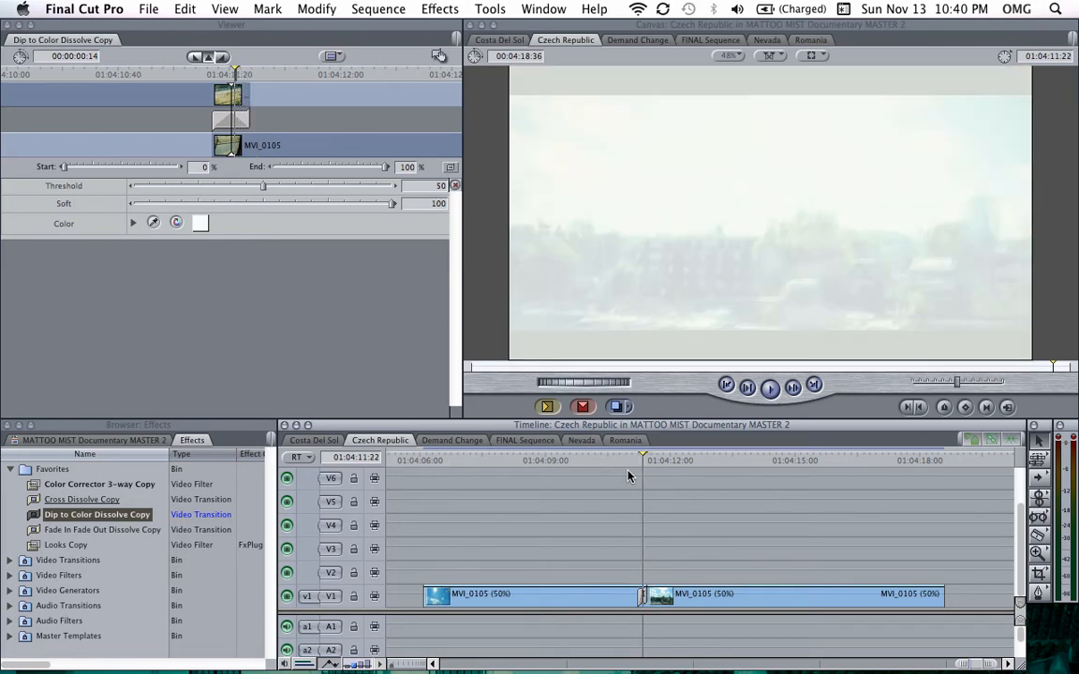
pyautogui.press('Right')
pyautogui.press('Right')
pyautogui.press('Right')
pyautogui.press('Right')
pyautogui.press('Right')
pyautogui.press('Right')
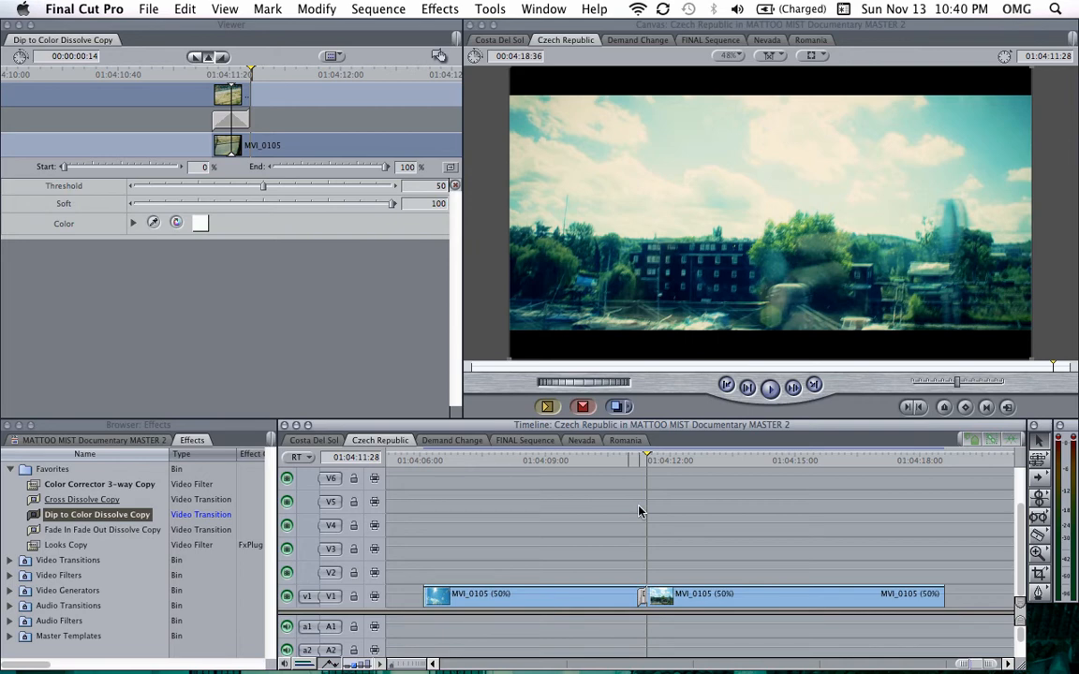
# Step: Play the Czech Republic sequence from its beginning
pyautogui.press('super+minus')
pyautogui.hscroll(-20, 639, 511)
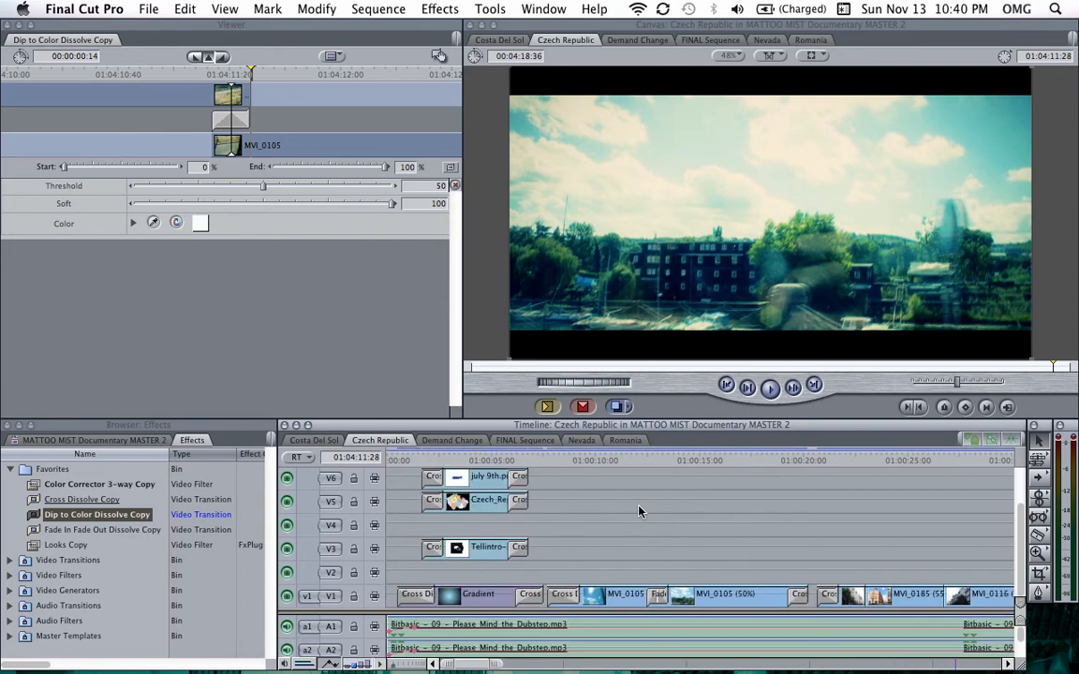
pyautogui.click(403, 461)
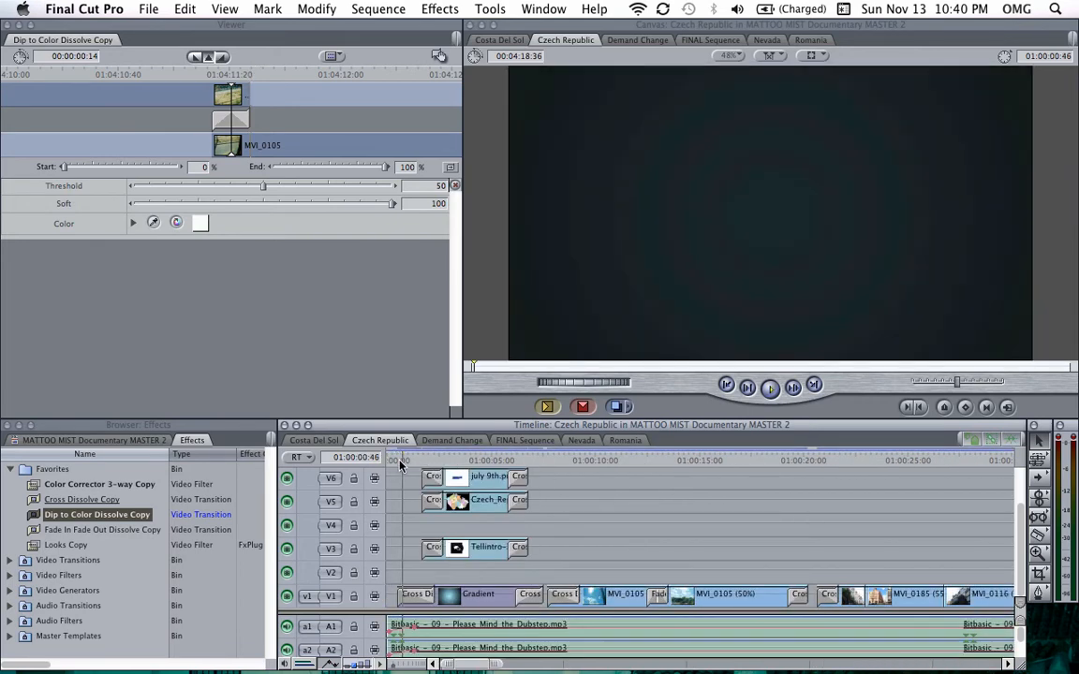
pyautogui.press('space')
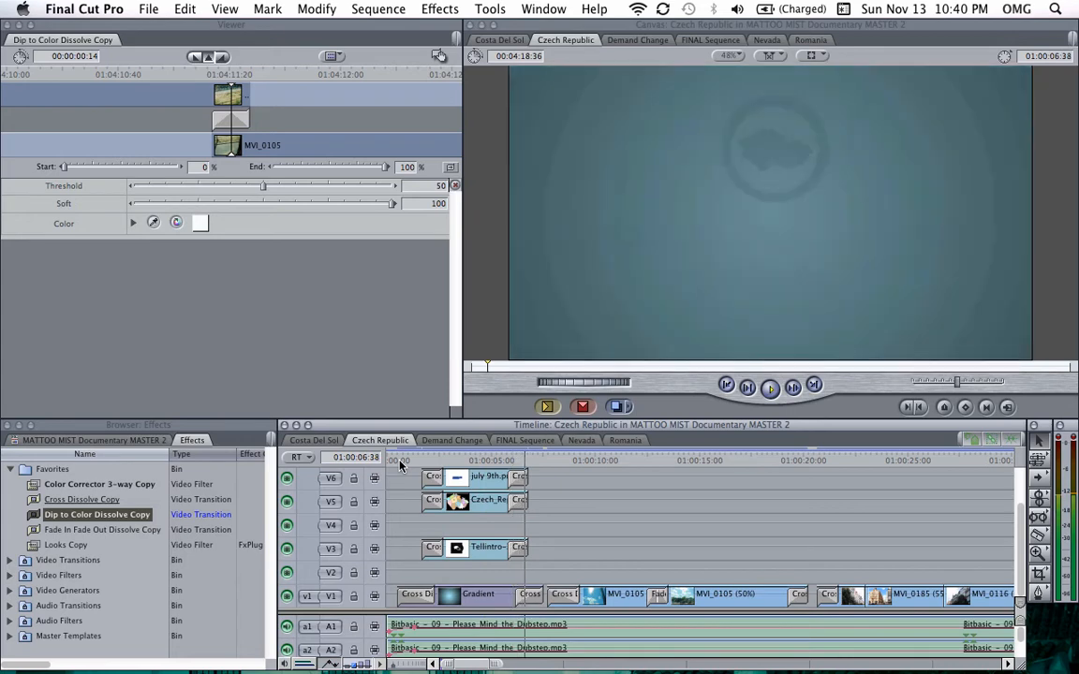
# Step: Lengthen the cross dissolve on the july 9th.png title clip in V6 by extending its starting edge
pyautogui.press('super+equal')
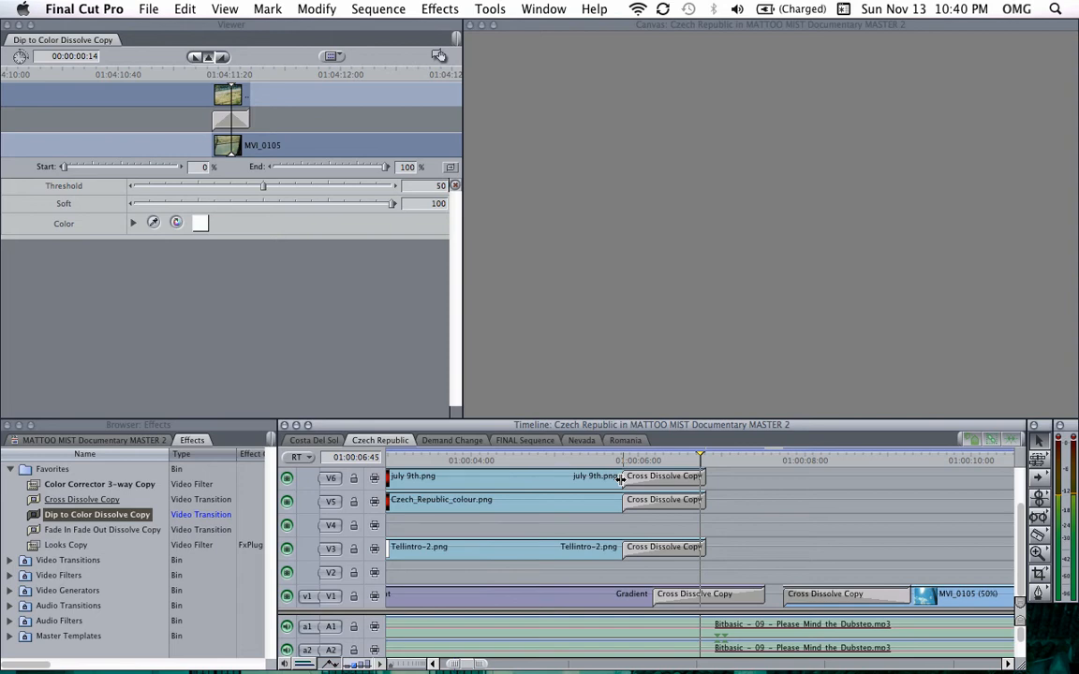
pyautogui.moveTo(620, 478); pyautogui.dragTo(596, 478)
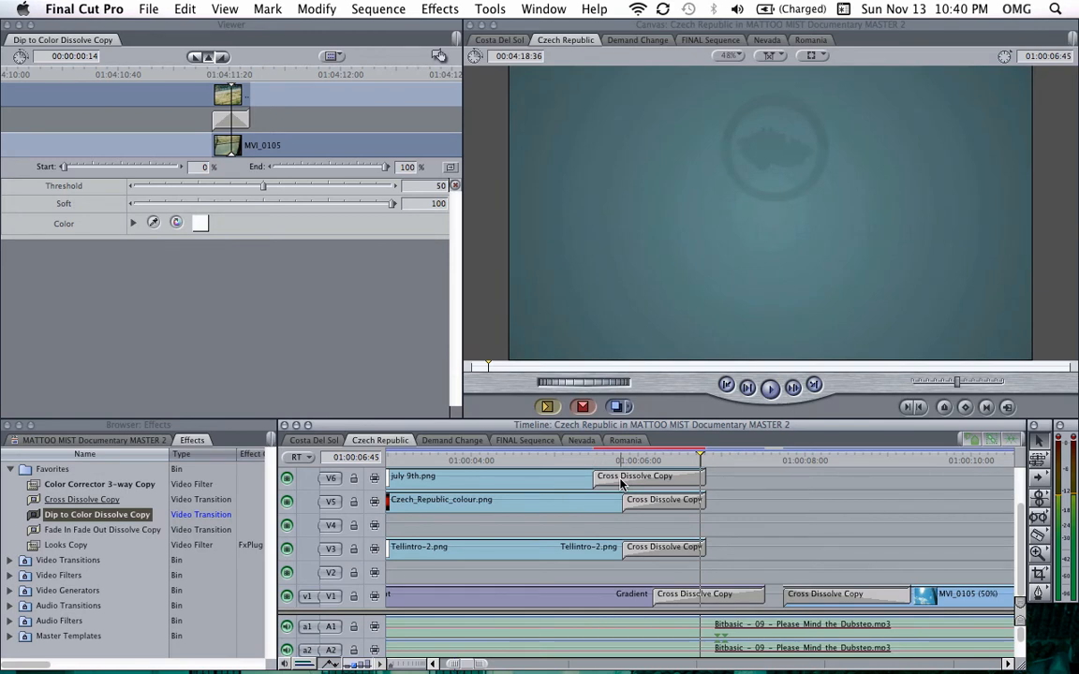
pyautogui.moveTo(620, 484)
pyautogui.mouseDown()
pyautogui.moveTo(517, 480)
pyautogui.moveTo(628, 479)
pyautogui.moveTo(541, 477)
pyautogui.moveTo(619, 476)
pyautogui.moveTo(582, 476)
pyautogui.moveTo(617, 478)
pyautogui.moveTo(607, 484)
pyautogui.mouseUp()
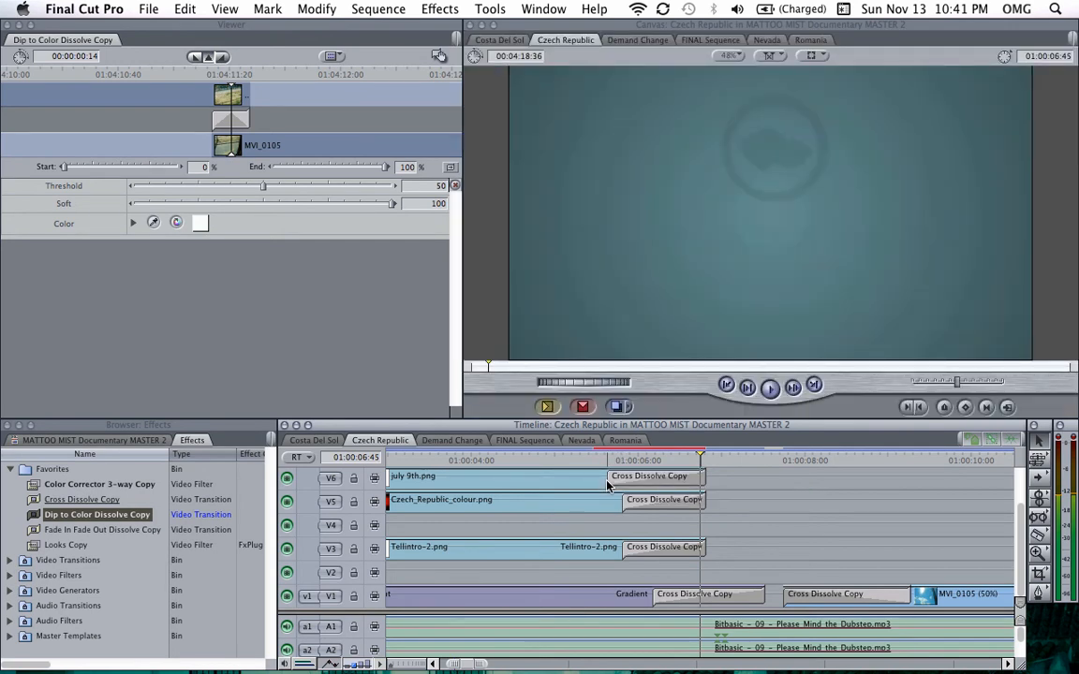
pyautogui.press('super+z')
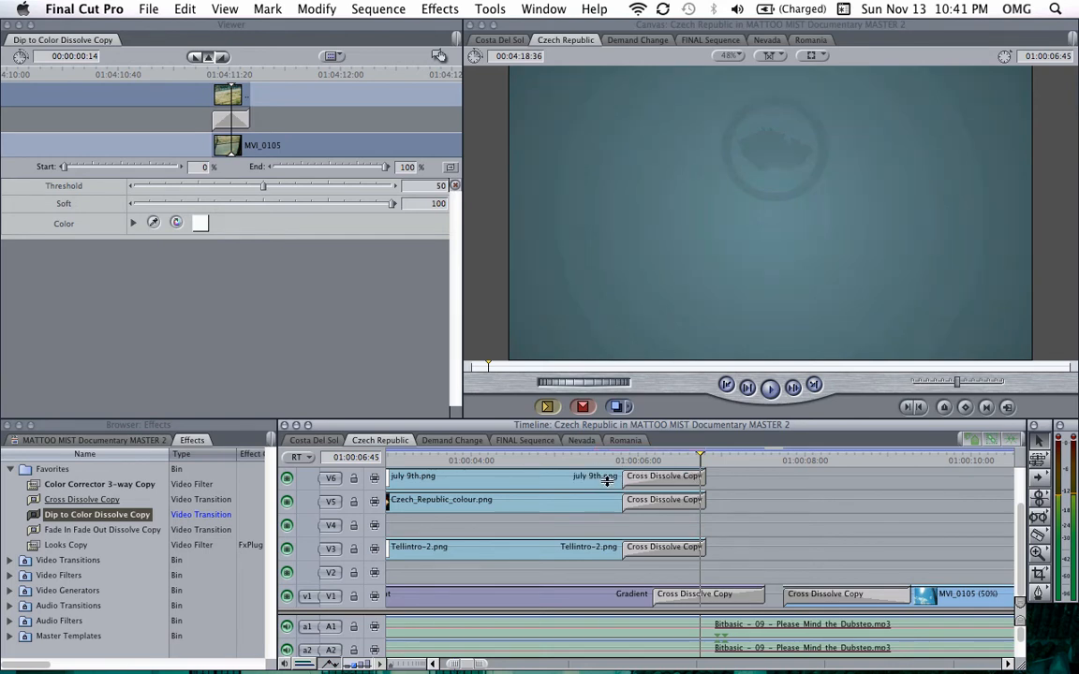
# Step: Play the sequence opening again from the start to review the lengthened title transition
pyautogui.press('super+minus')
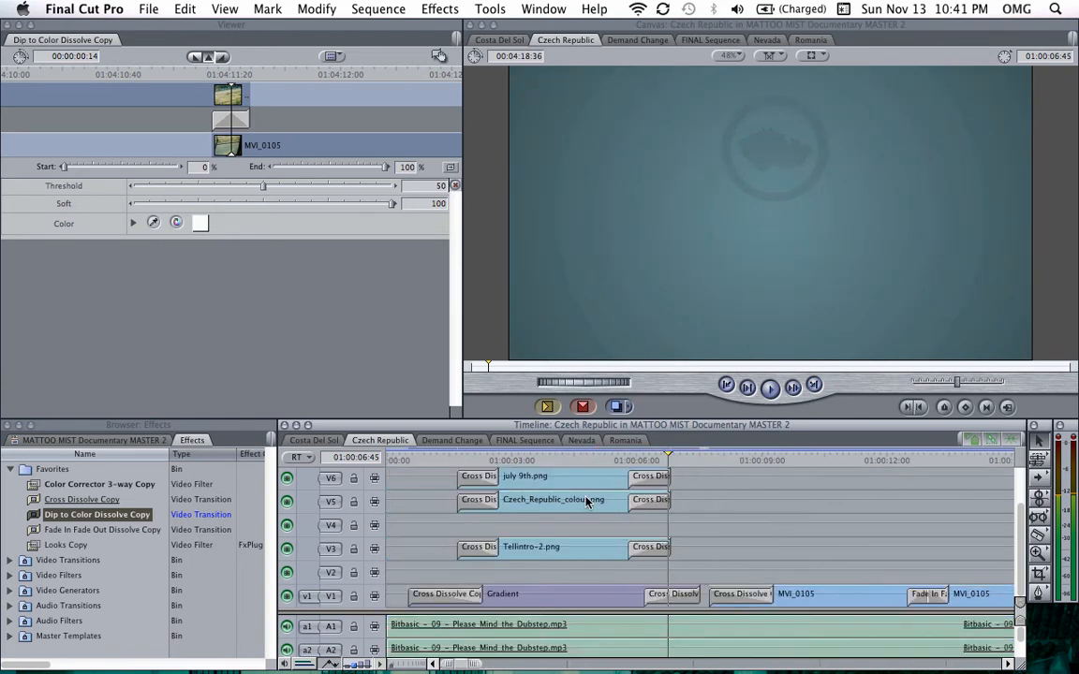
pyautogui.click(405, 460)
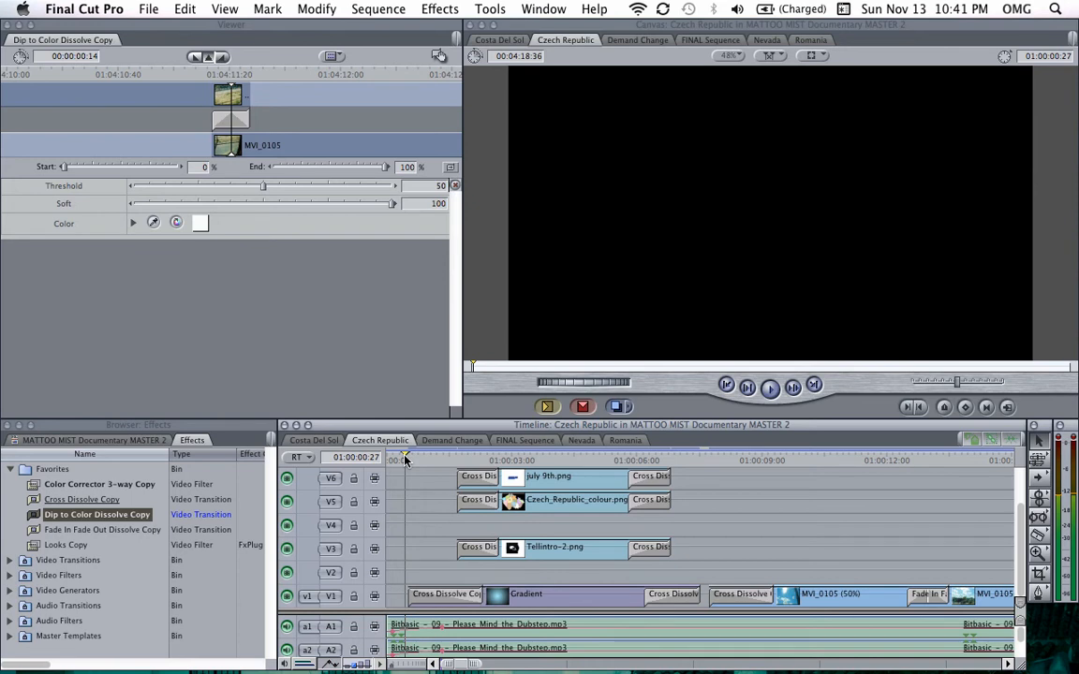
pyautogui.press('space')
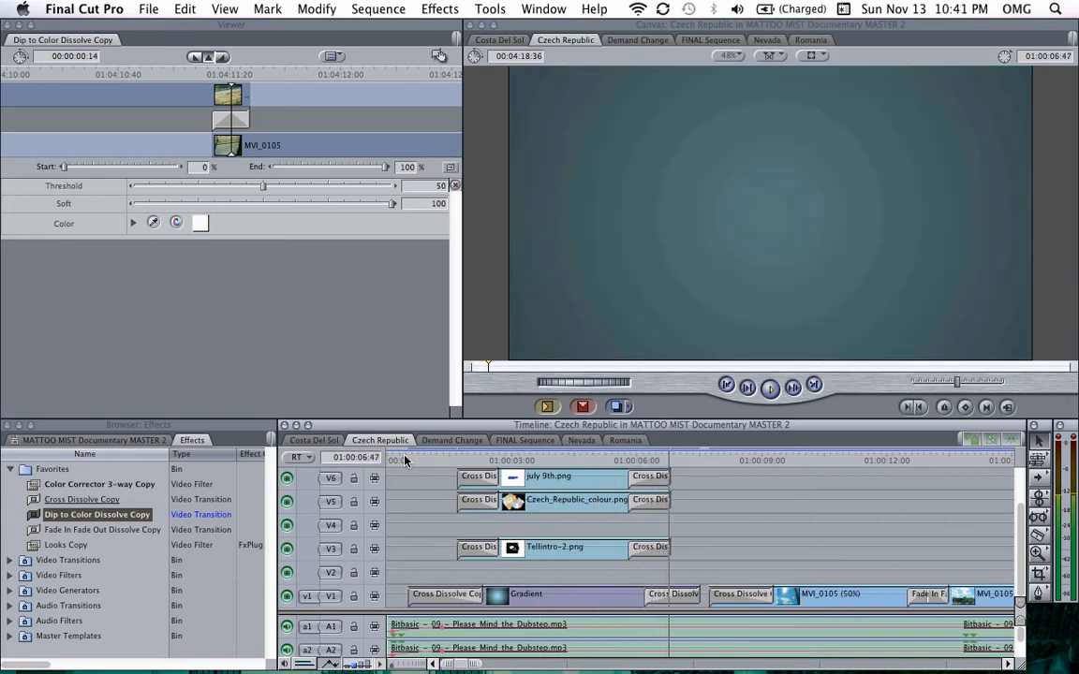
pyautogui.press('XF86AudioRaiseVolume')
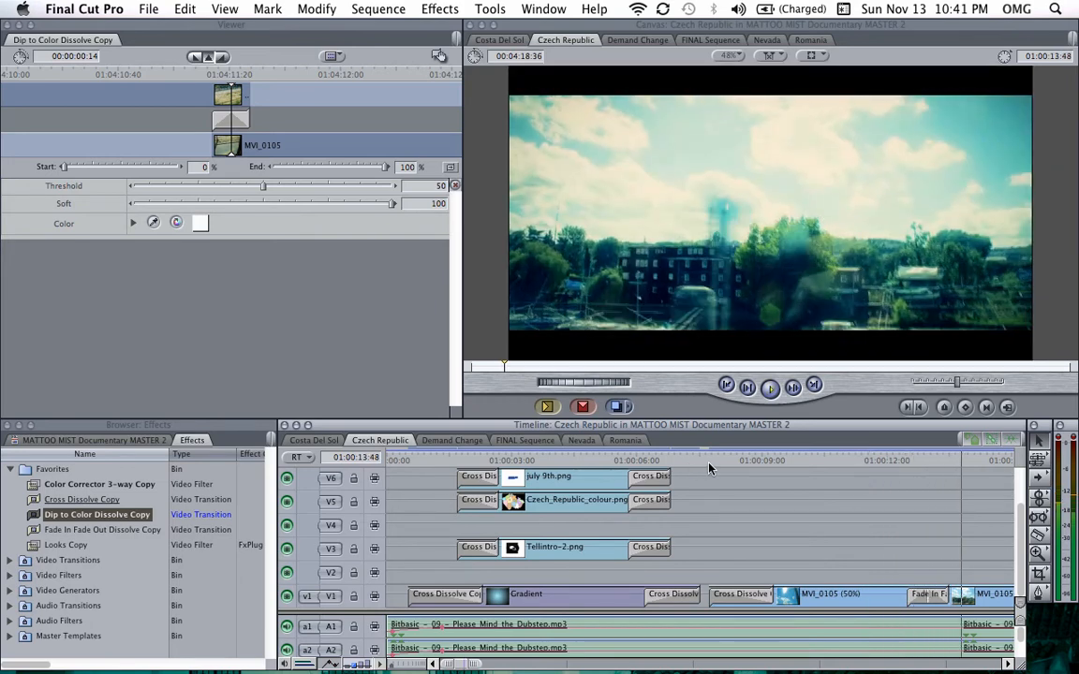
pyautogui.press('super+minus')
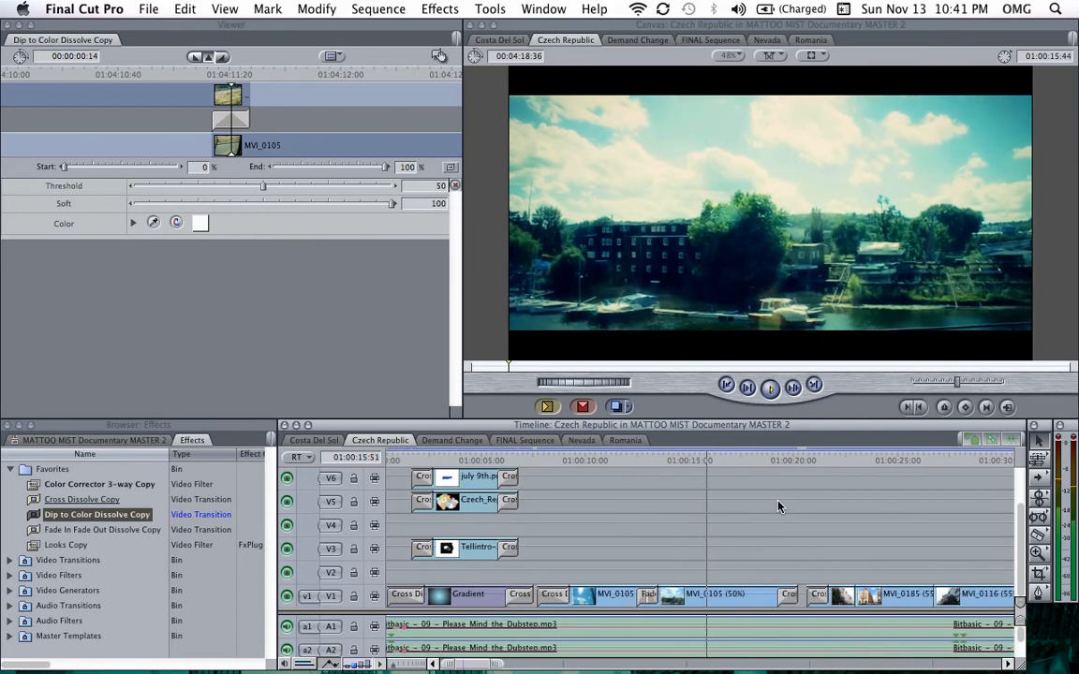
pyautogui.press('super+minus')
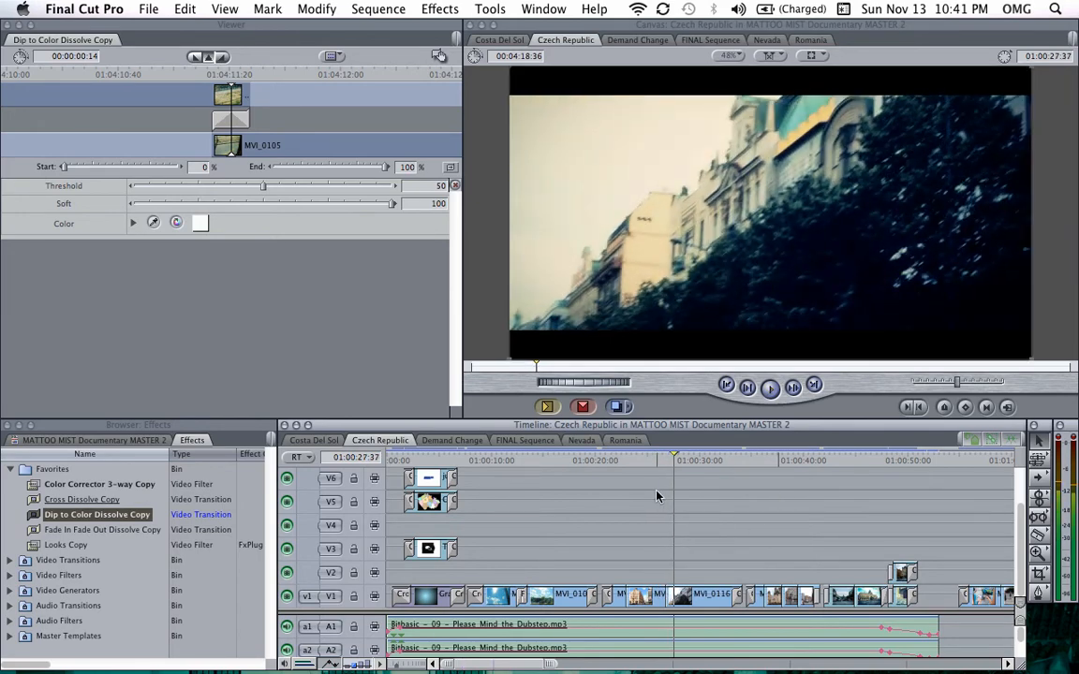
pyautogui.hscroll(10, 658, 493)
pyautogui.press('super+minus')
pyautogui.press('super+minus')
pyautogui.hscroll(8, 658, 493)
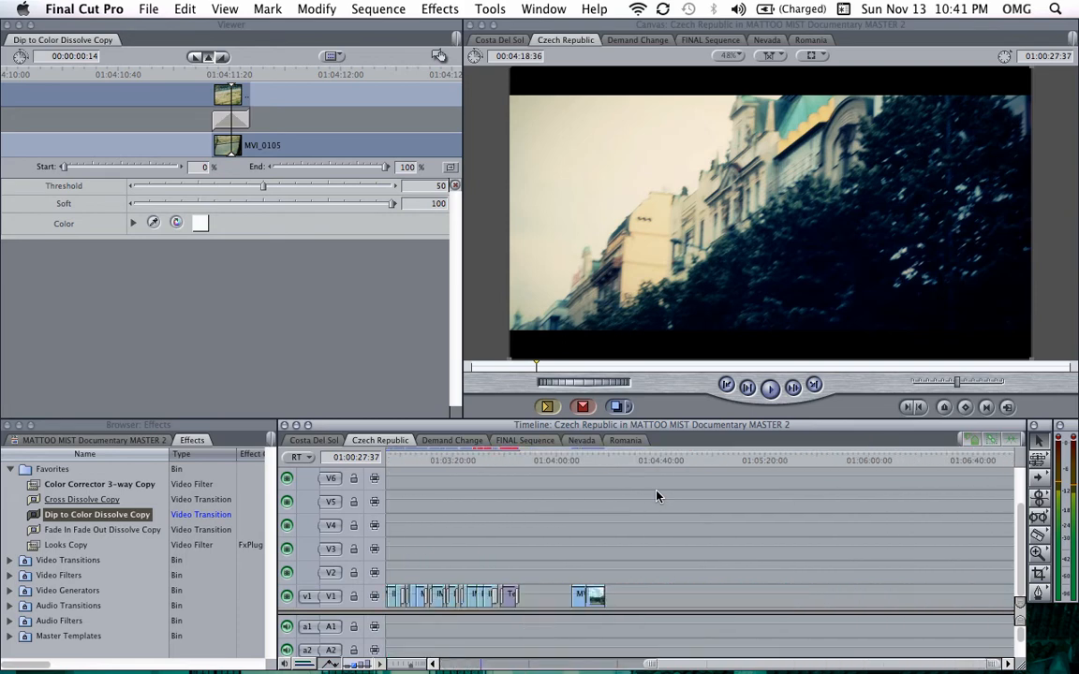
pyautogui.hscroll(-10, 562, 492)
pyautogui.click(399, 460)
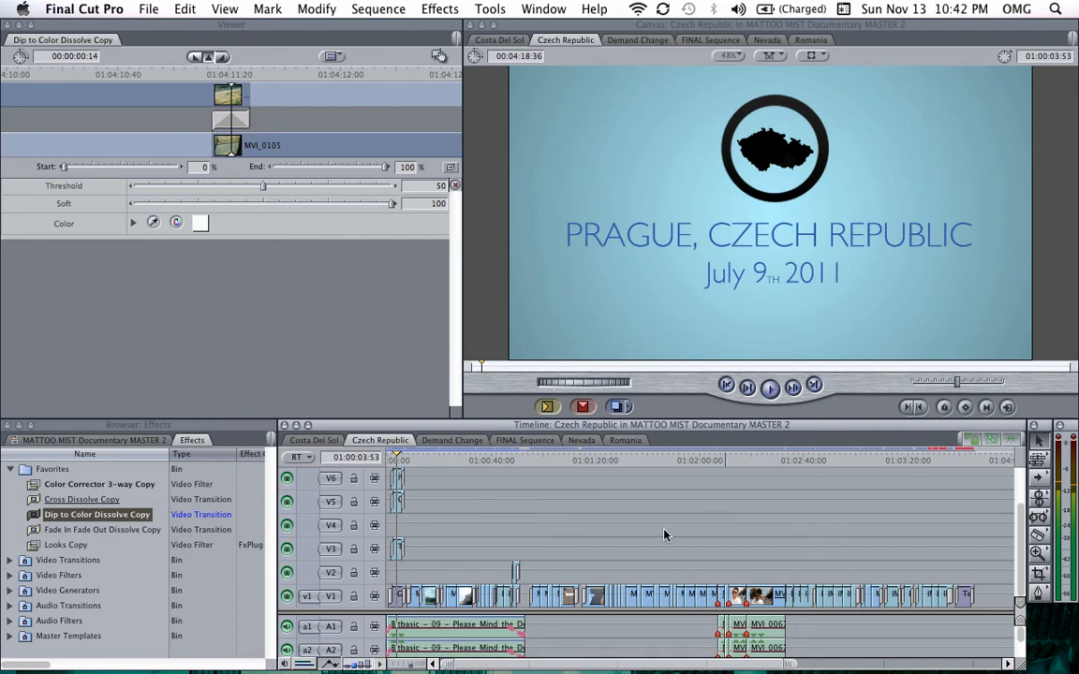
pyautogui.hscroll(10, 647, 537)
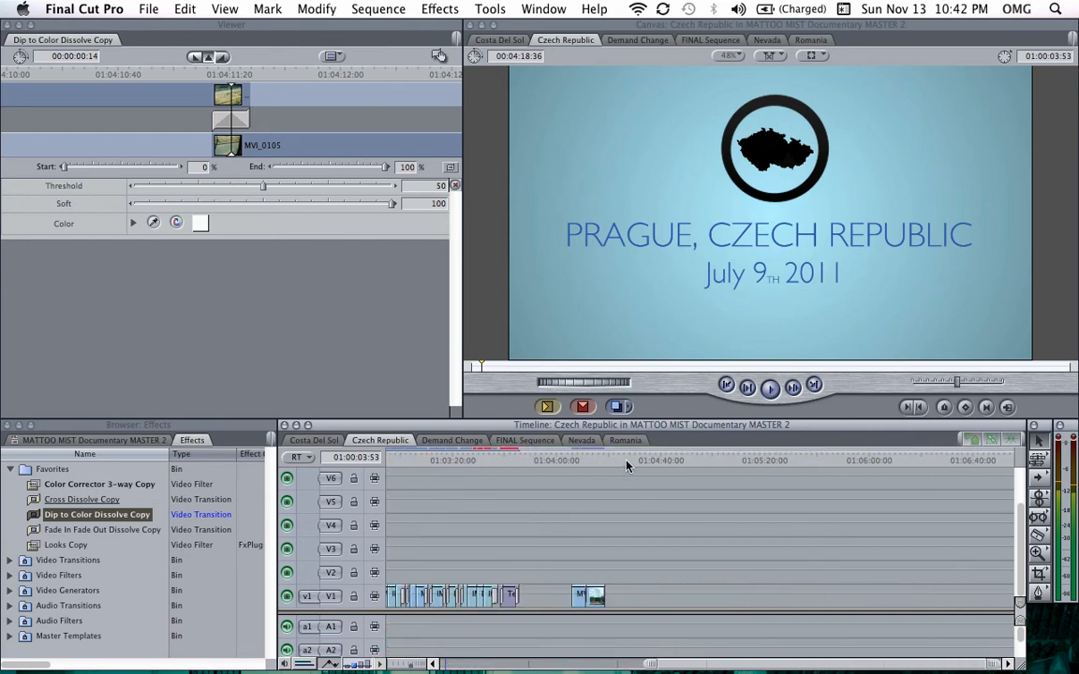
# Step: Move the playhead past the last clip of the sequence and open the Gradient generator from Render
pyautogui.click(677, 460)
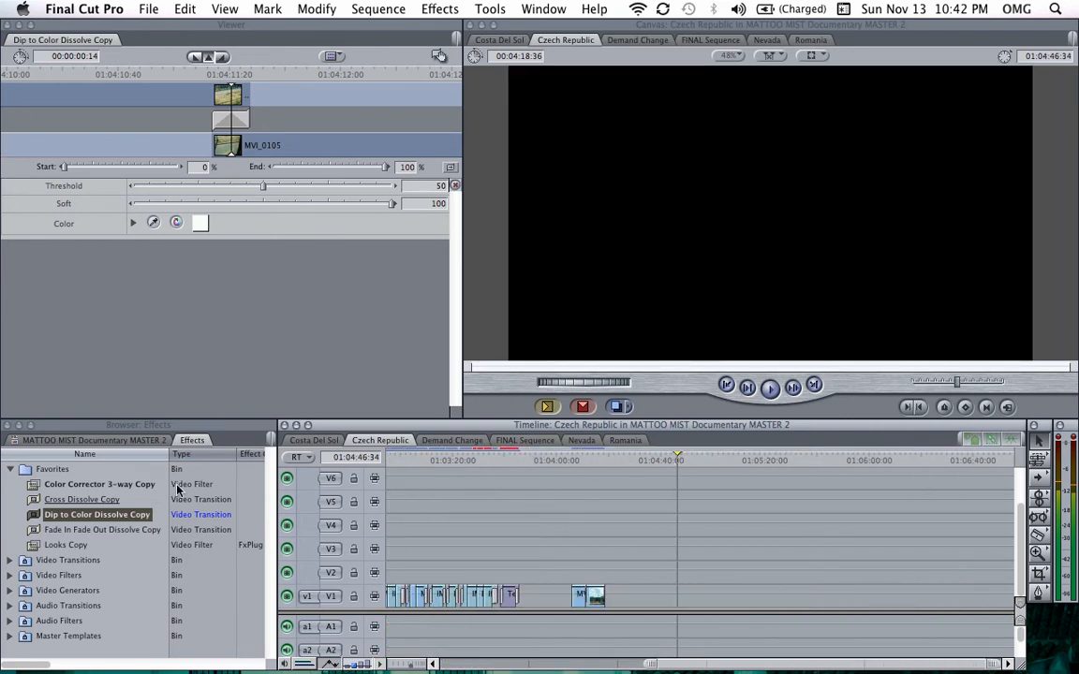
pyautogui.doubleClick(599, 602)
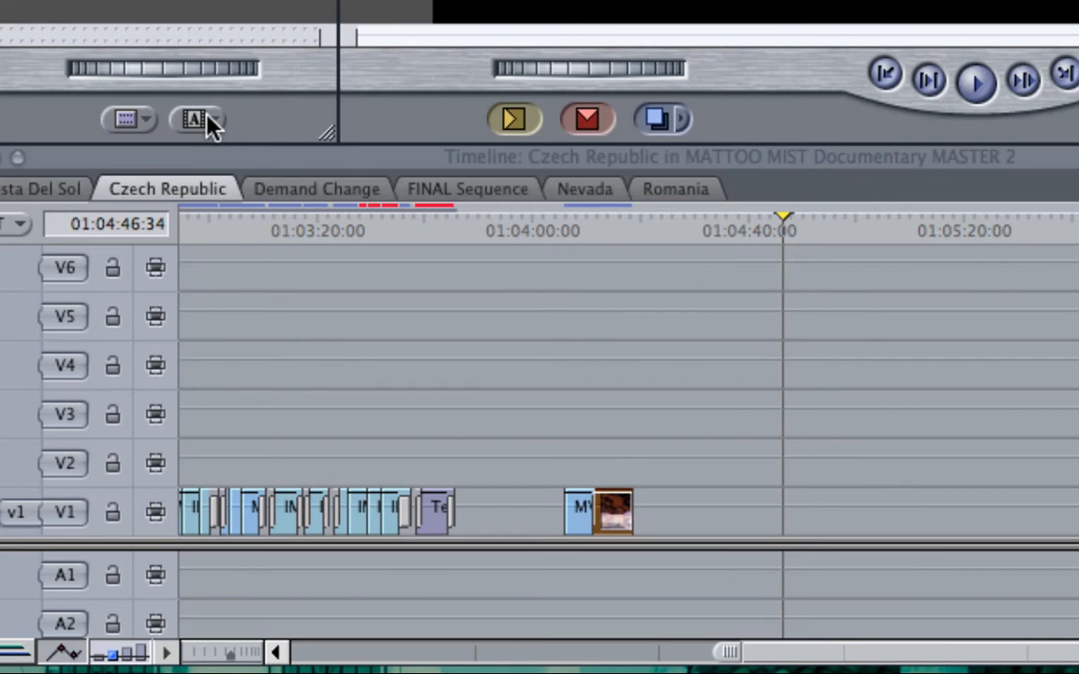
pyautogui.click(198, 120)
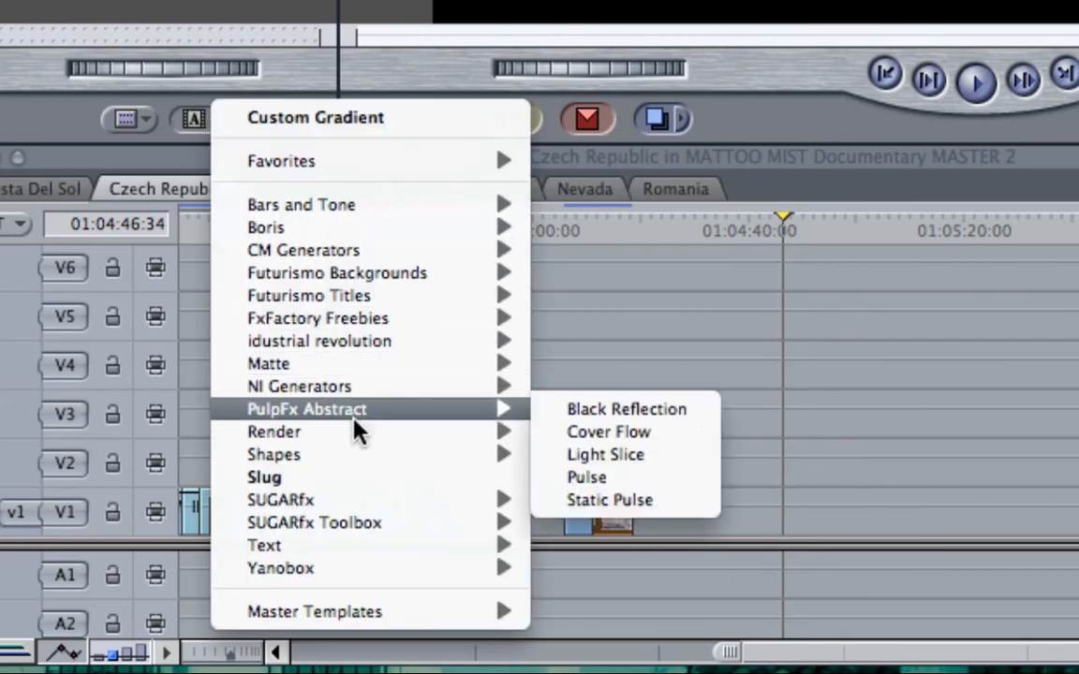
pyautogui.moveTo(361, 438)
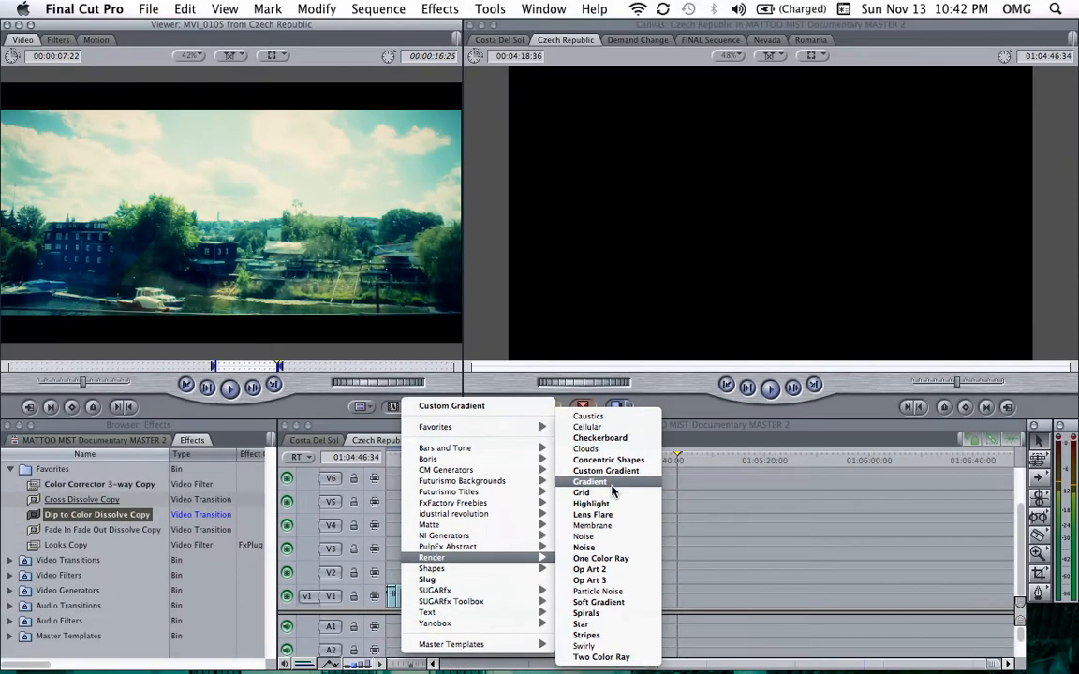
pyautogui.click(612, 487)
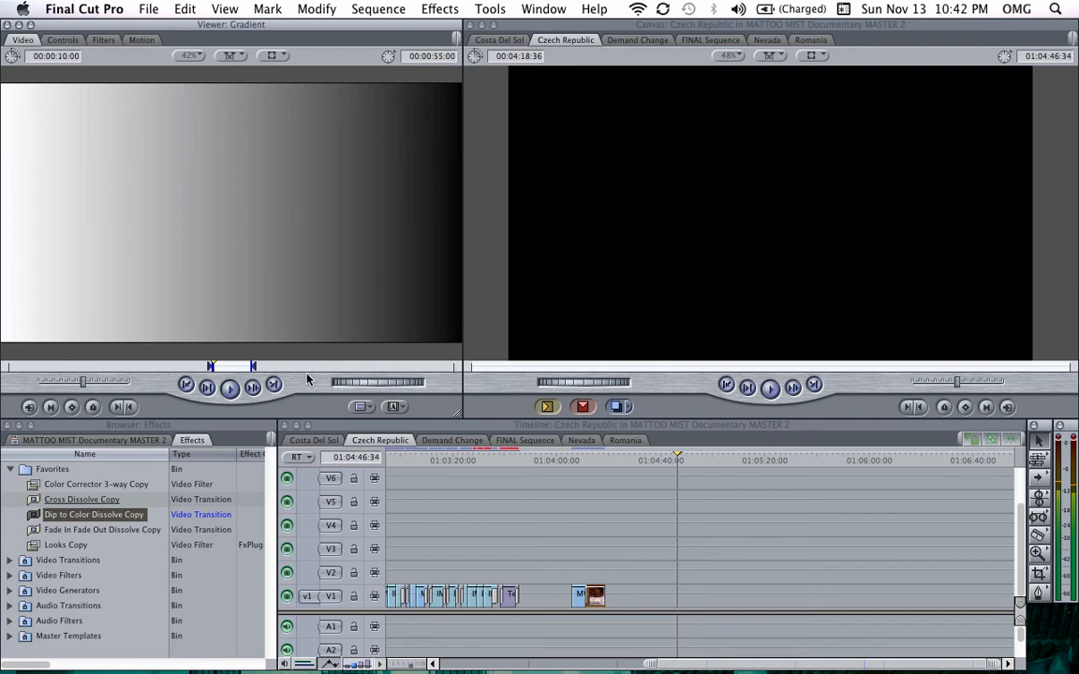
# Step: Set the gradient type to Radial center and edit the gradient onto V1 after the sequence's last clip
pyautogui.click(397, 407)
pyautogui.moveTo(511, 558)
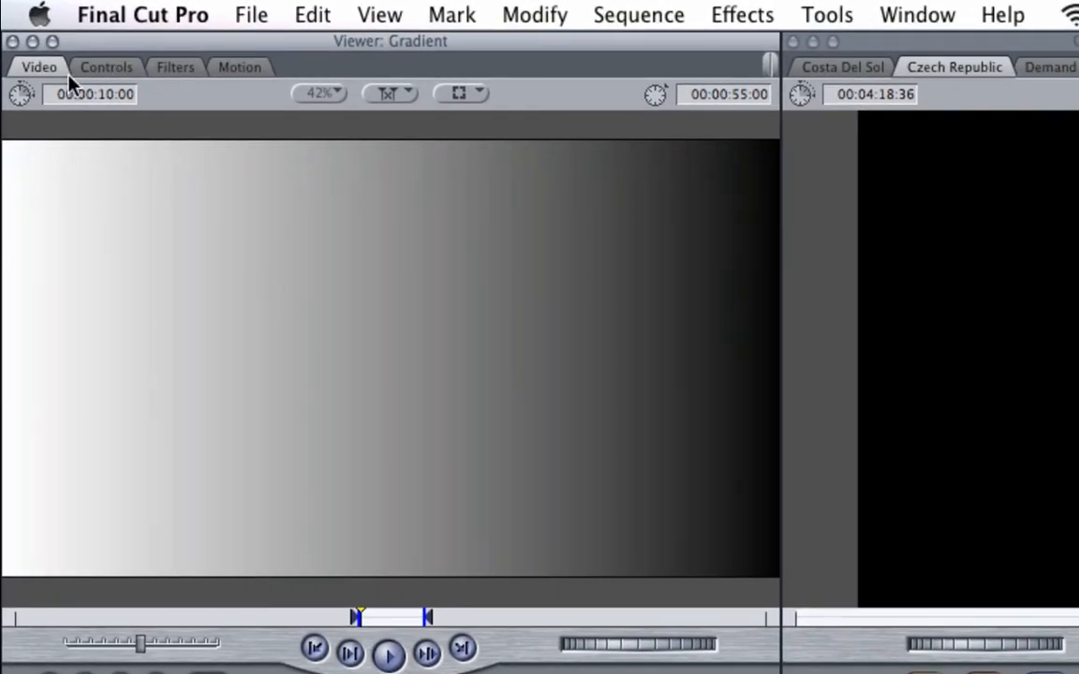
pyautogui.click(112, 80)
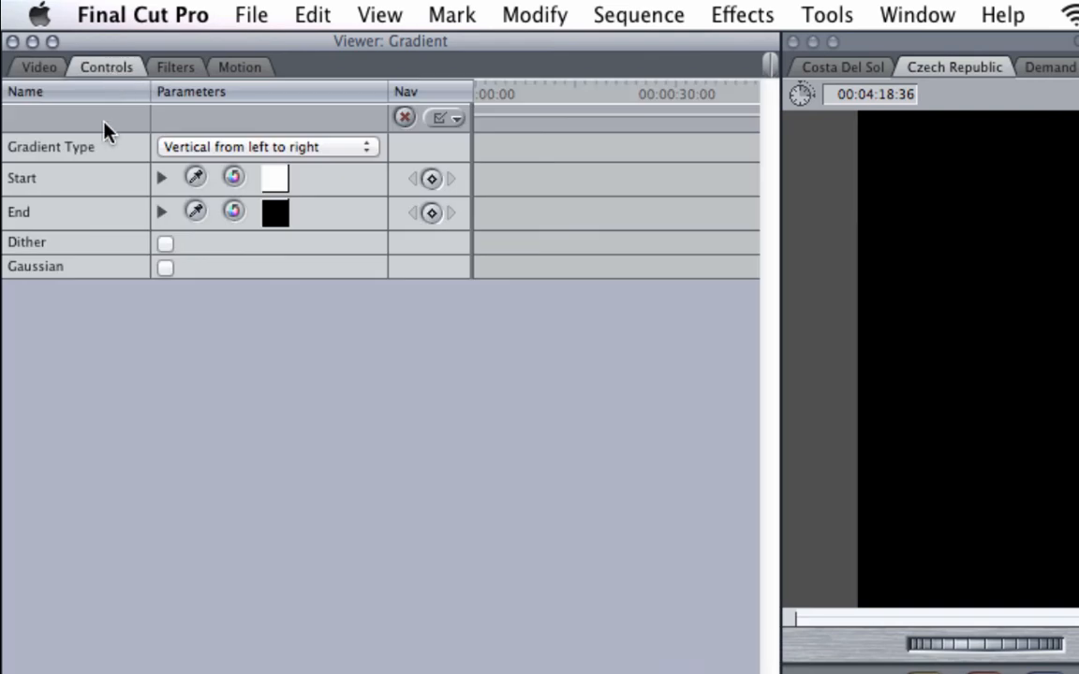
pyautogui.click(336, 152)
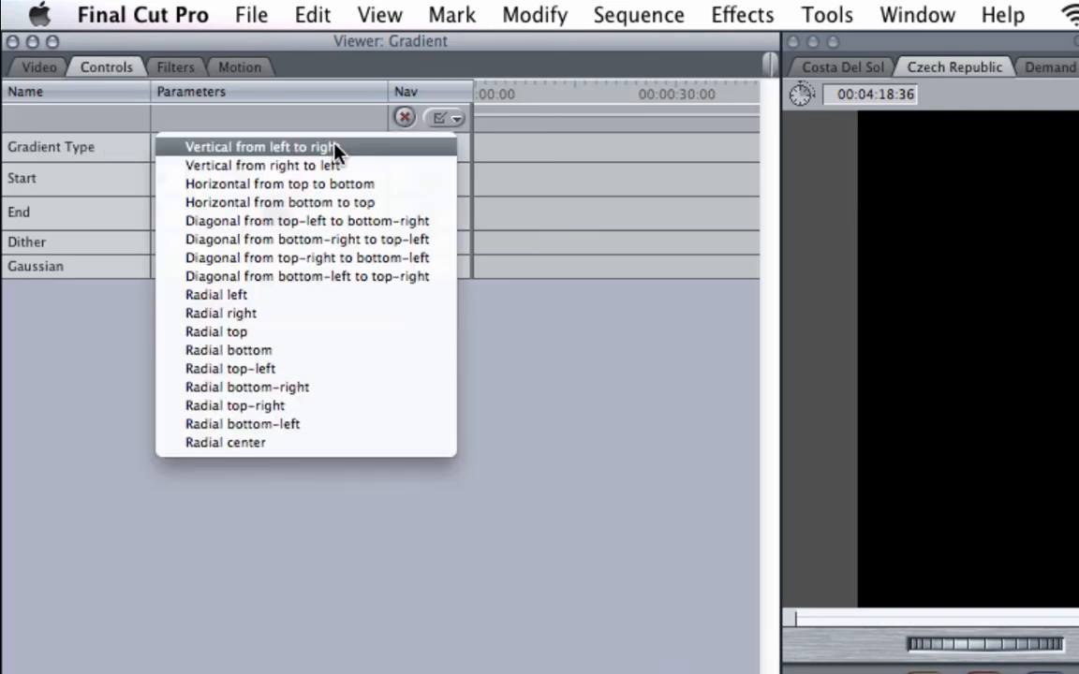
pyautogui.click(278, 441)
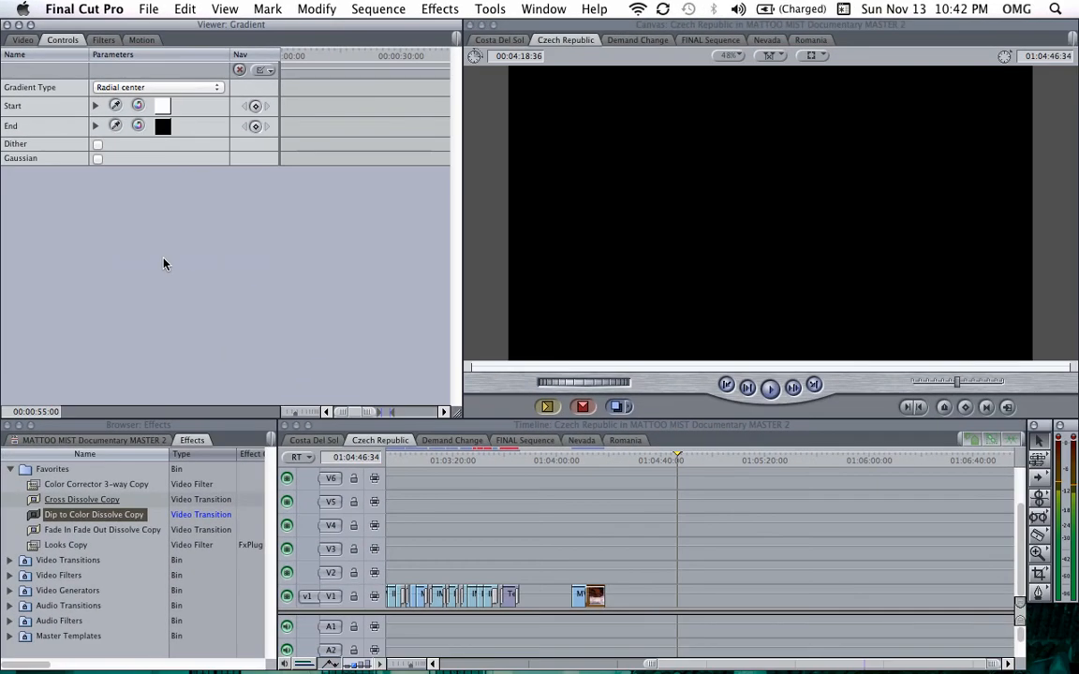
pyautogui.click(23, 40)
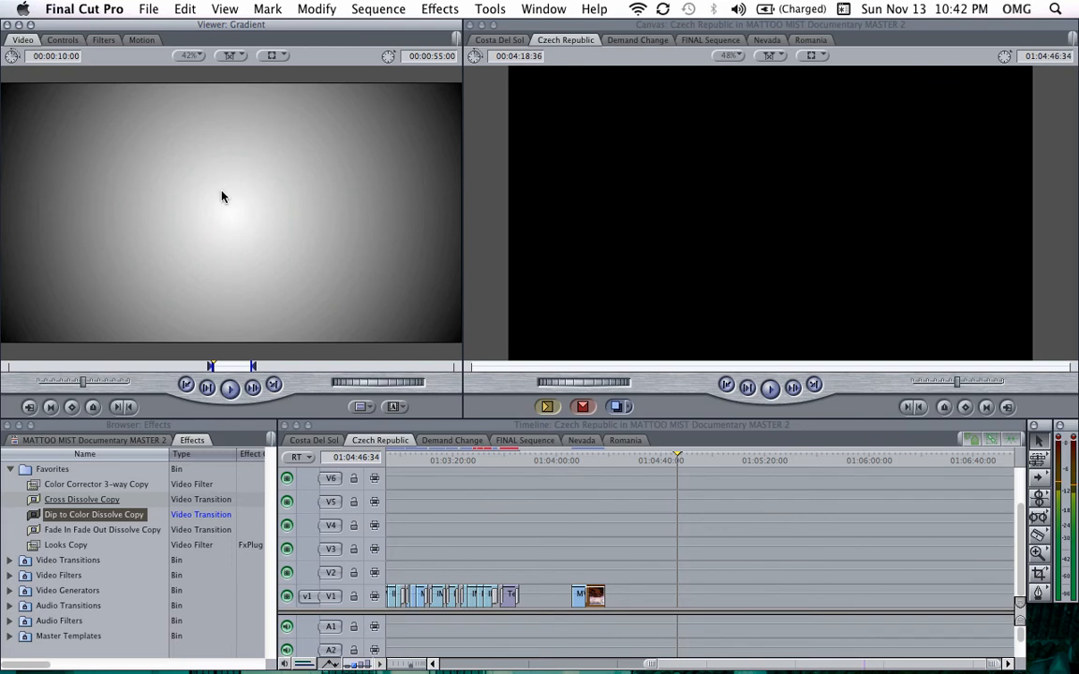
pyautogui.moveTo(231, 222); pyautogui.dragTo(663, 592)
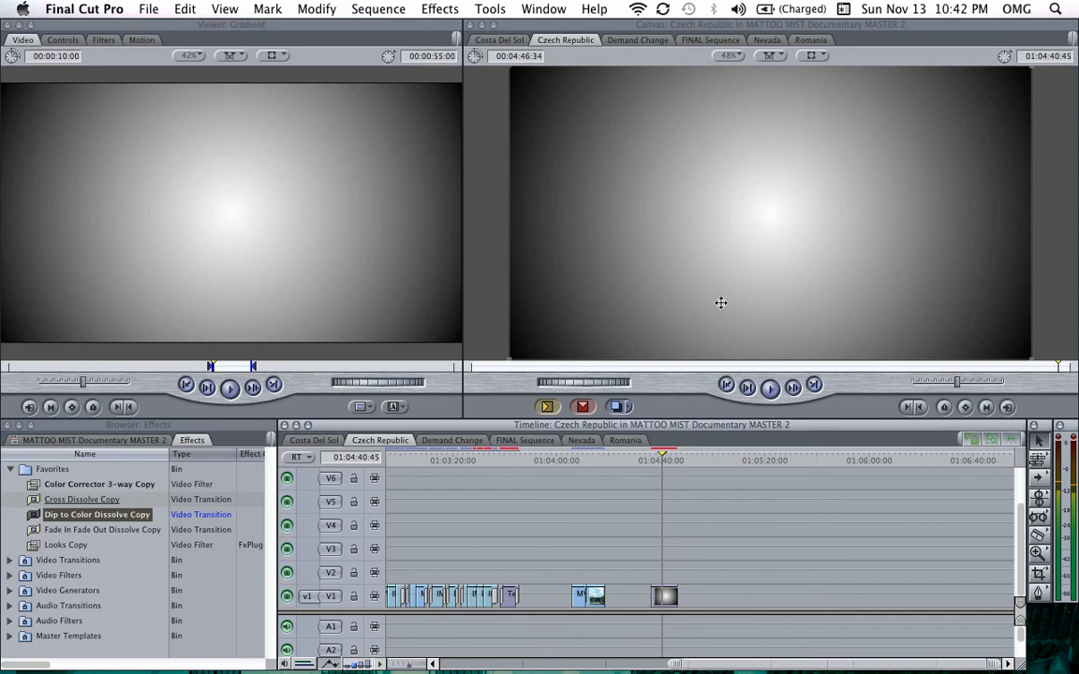
# Step: Scale the gradient clip up in the canvas so it extends beyond the frame edges
pyautogui.press('super+minus')
pyautogui.click(668, 596)
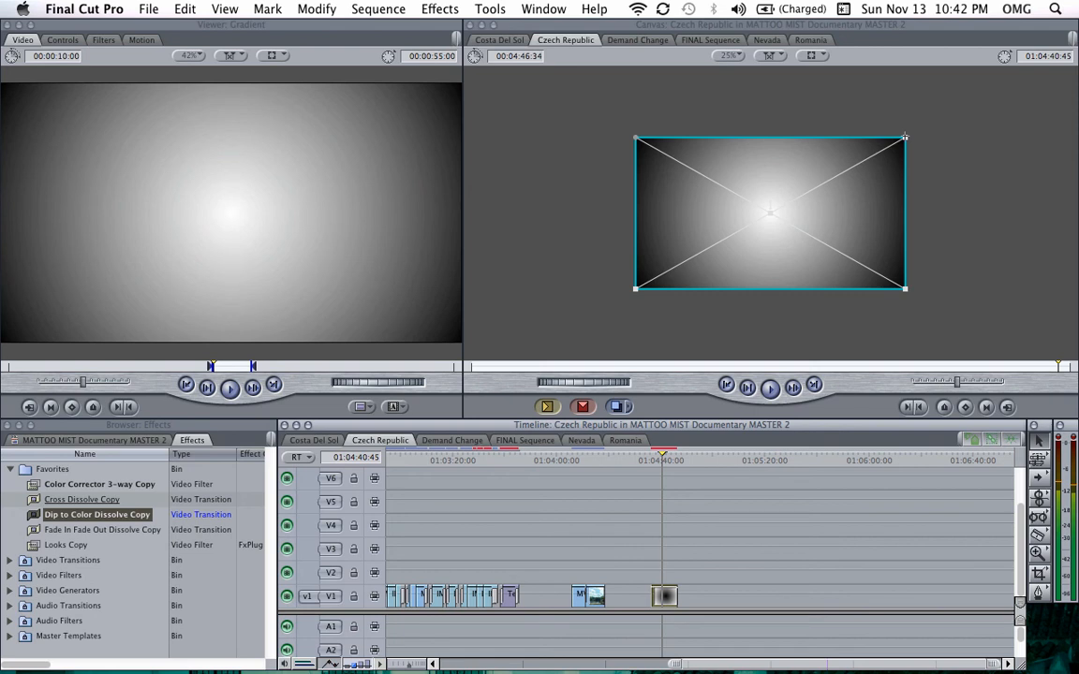
pyautogui.moveTo(905, 138); pyautogui.dragTo(1025, 108)
pyautogui.click(644, 482)
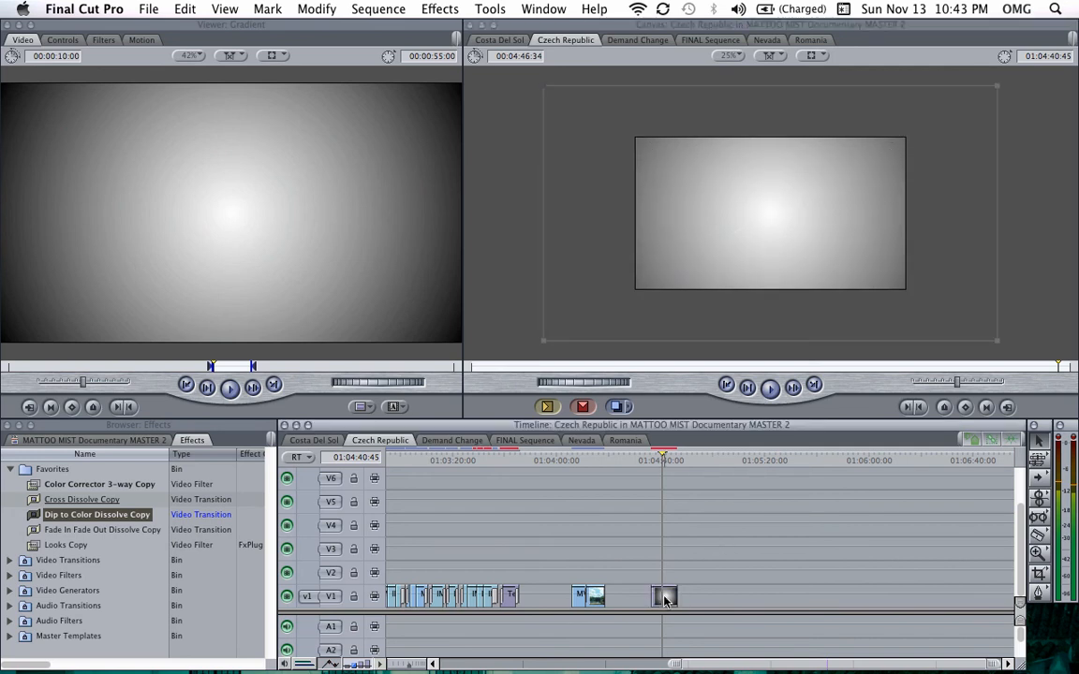
# Step: Set the gradient clip's end colour to a light blue using the colour picker
pyautogui.click(664, 598)
pyautogui.doubleClick(665, 598)
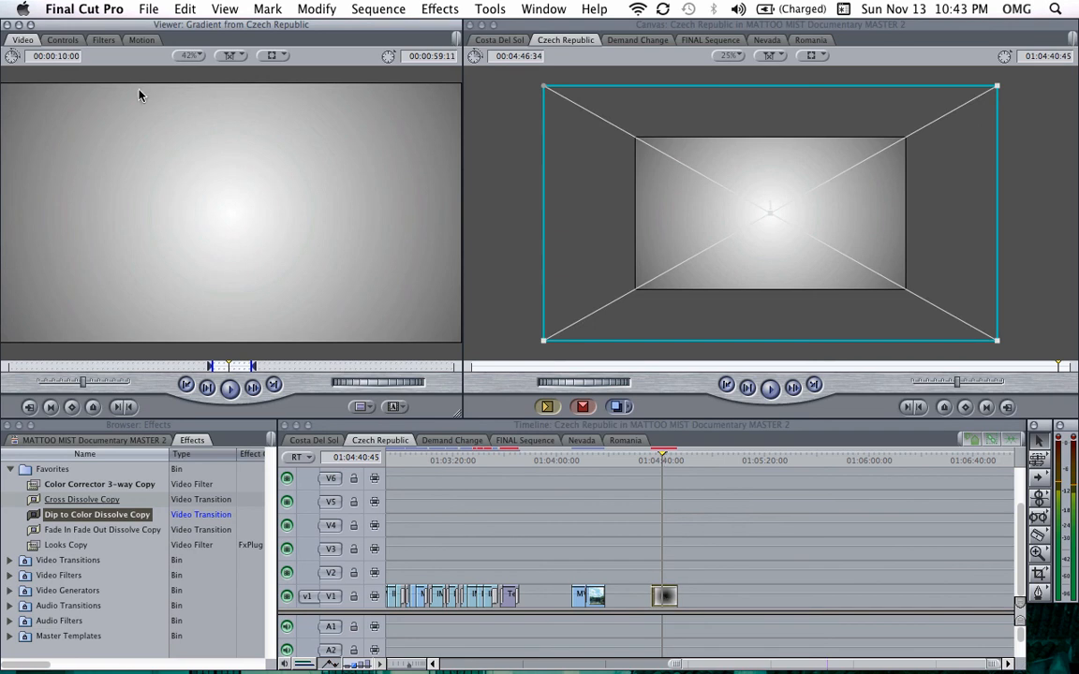
pyautogui.click(62, 40)
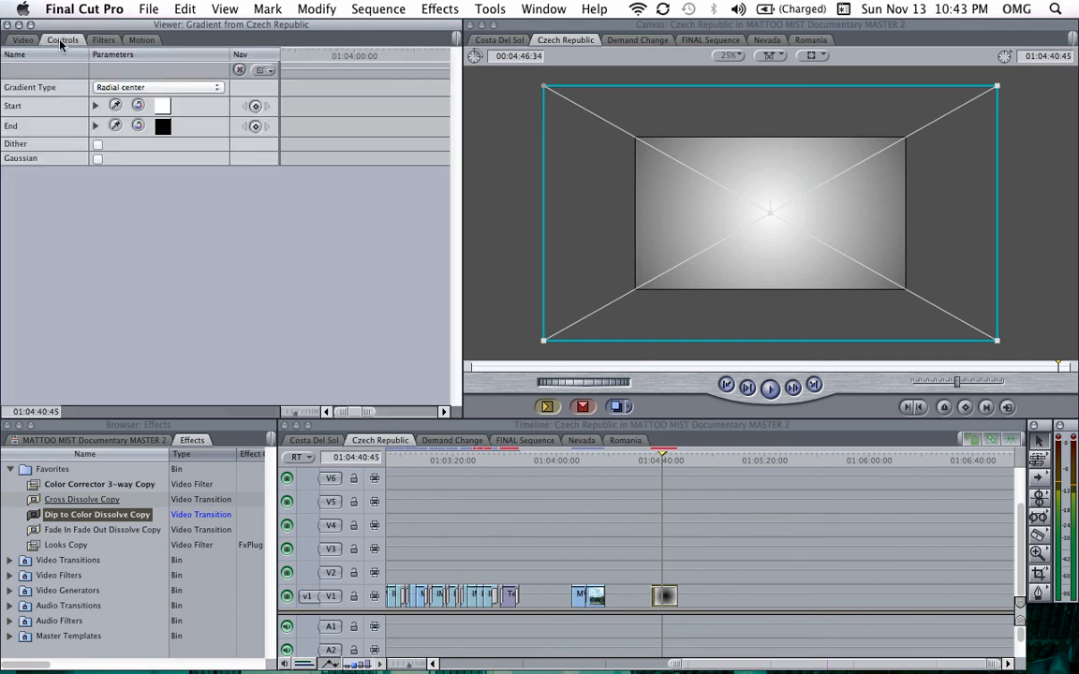
pyautogui.click(163, 127)
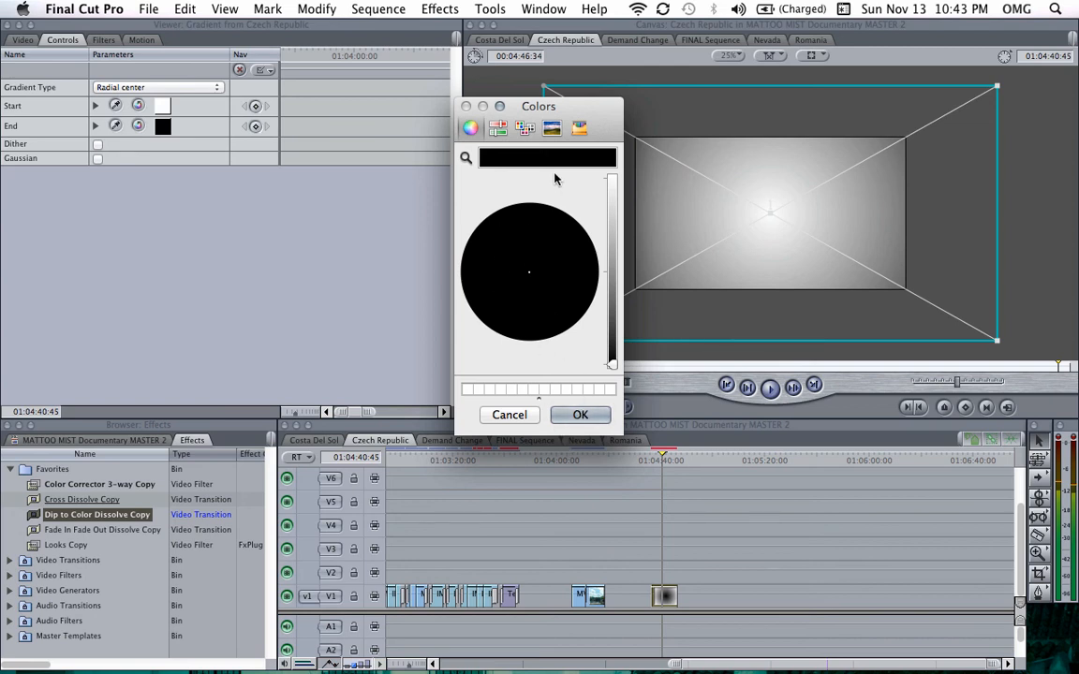
pyautogui.click(611, 181)
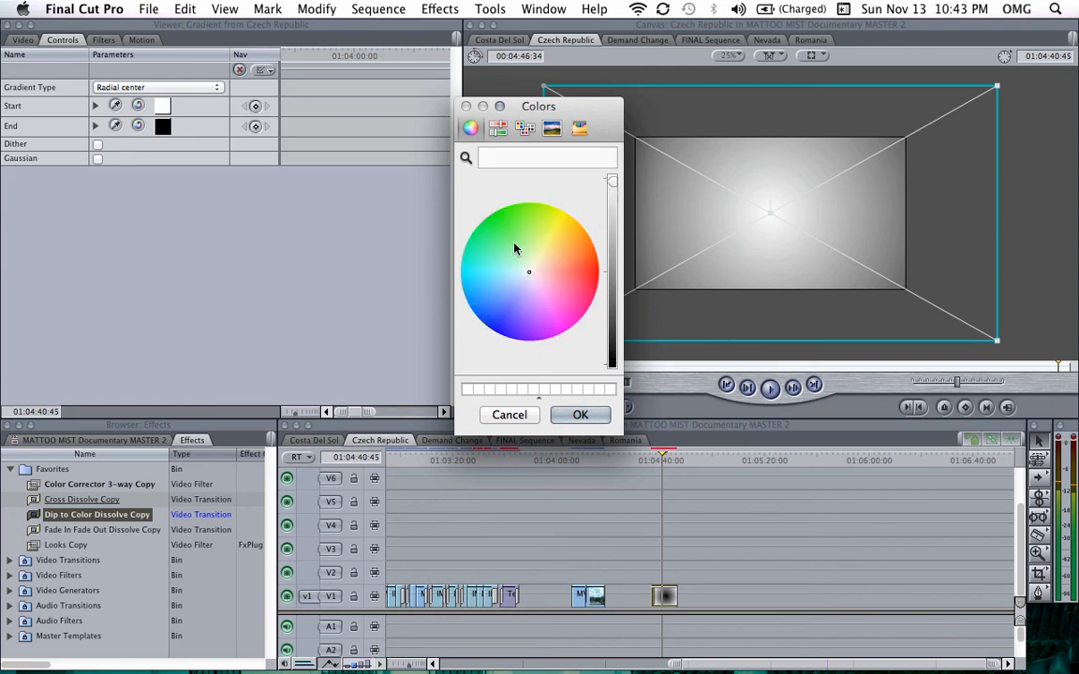
pyautogui.click(509, 305)
pyautogui.click(577, 415)
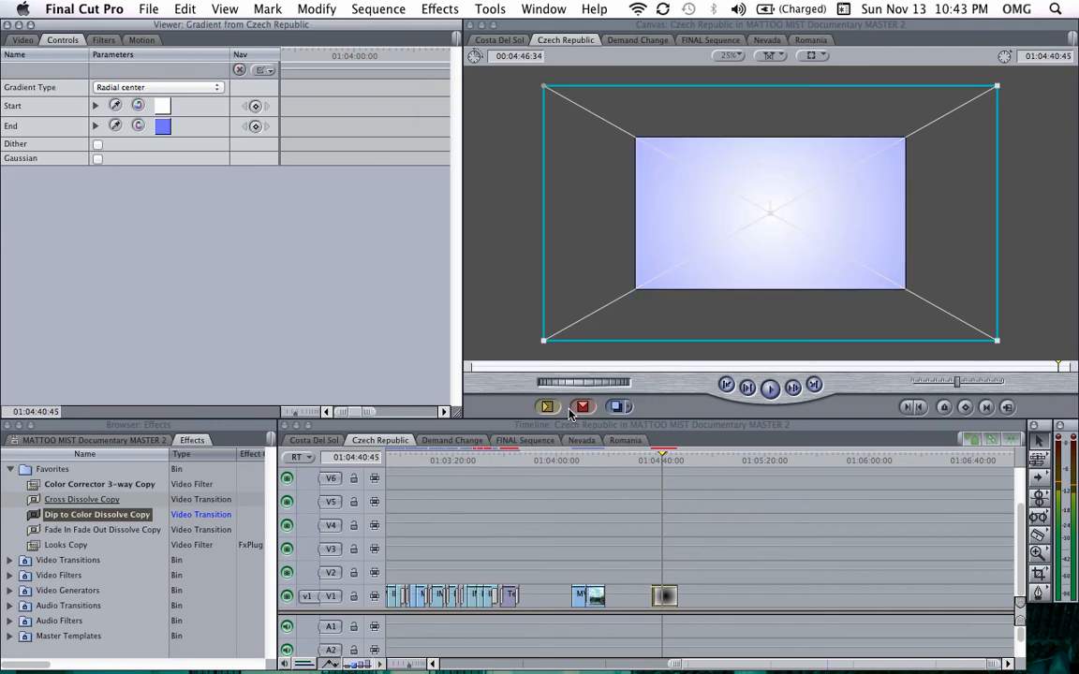
# Step: Reopen the gradient clip's controls and set its end colour to a bright cyan with the colour picker
pyautogui.click(658, 550)
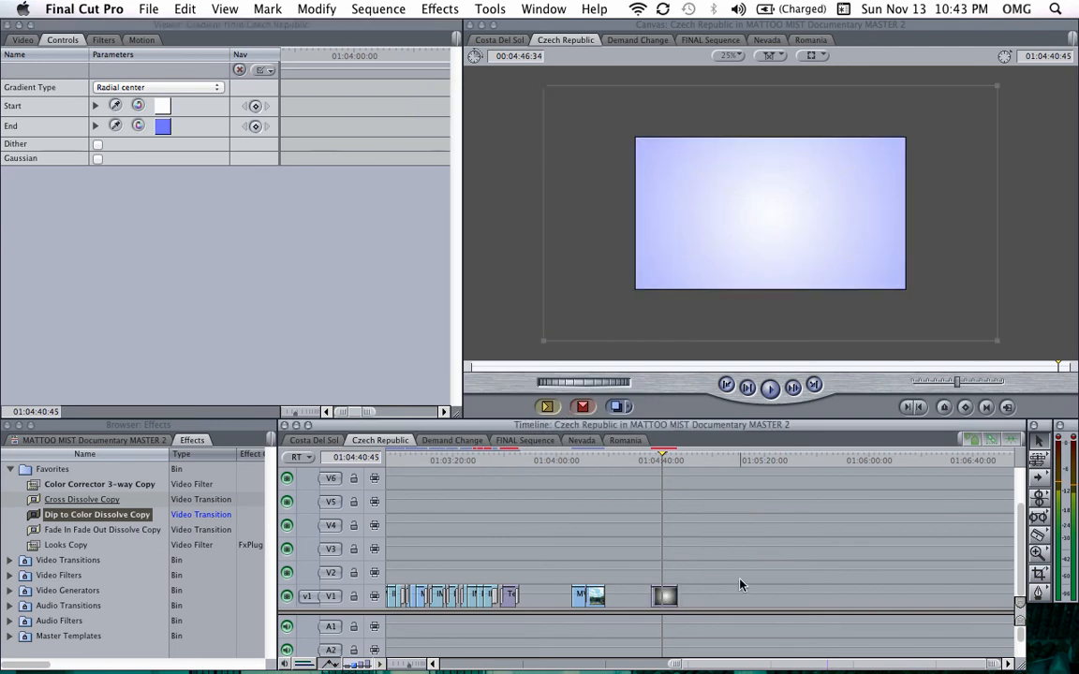
pyautogui.click(669, 463)
pyautogui.doubleClick(665, 598)
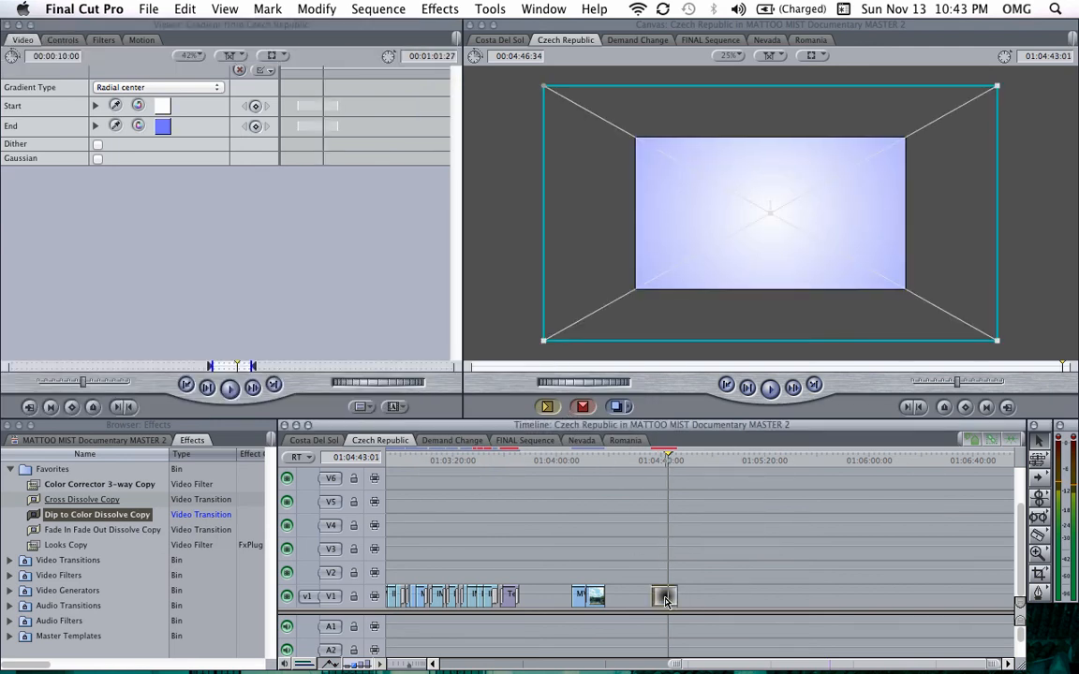
pyautogui.click(77, 40)
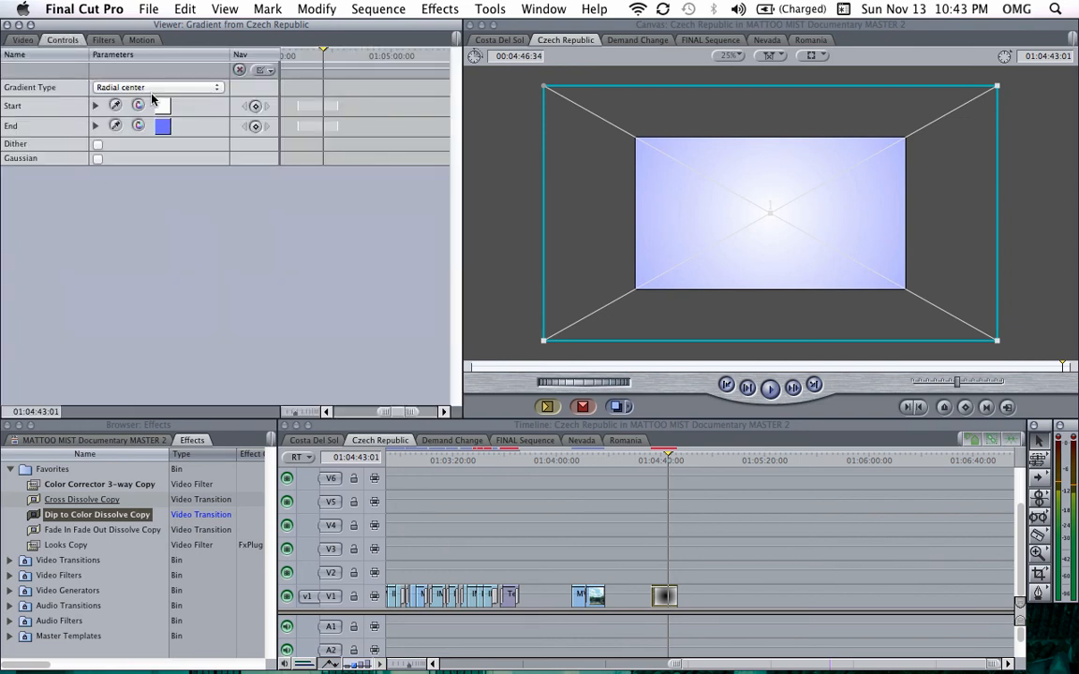
pyautogui.click(161, 125)
pyautogui.click(491, 276)
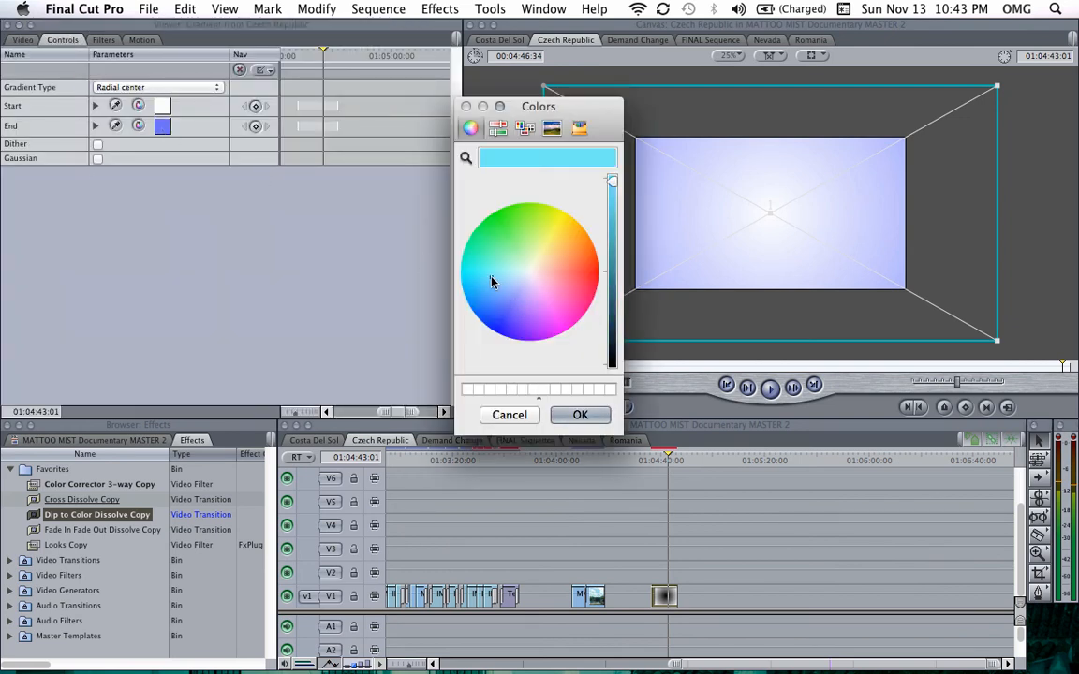
pyautogui.click(503, 269)
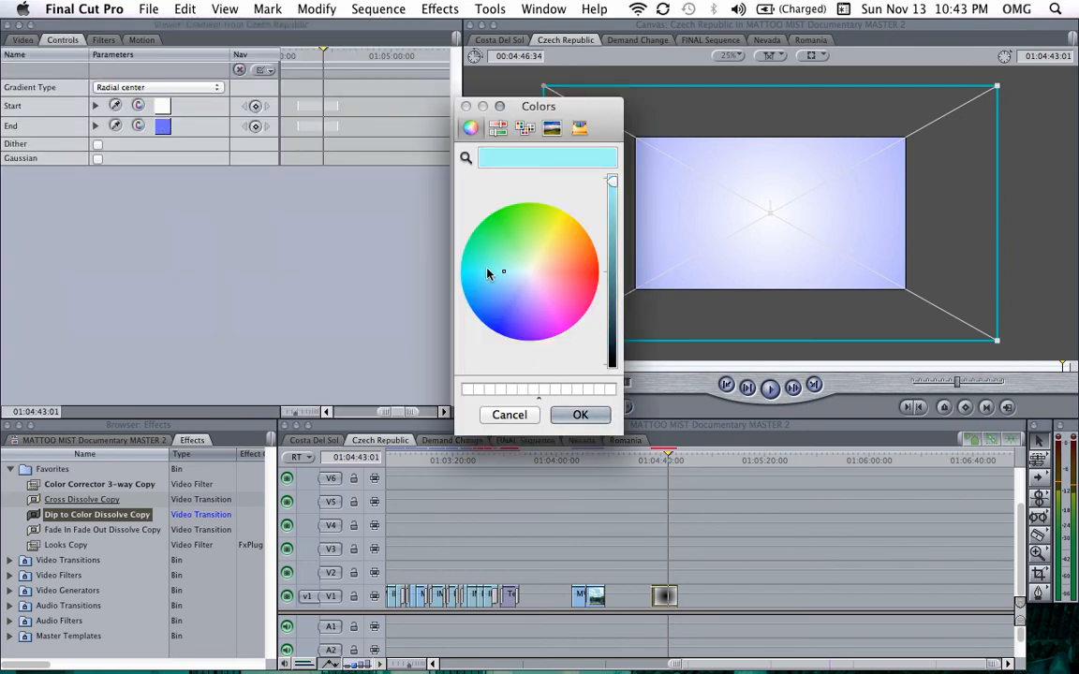
pyautogui.click(477, 265)
pyautogui.click(469, 290)
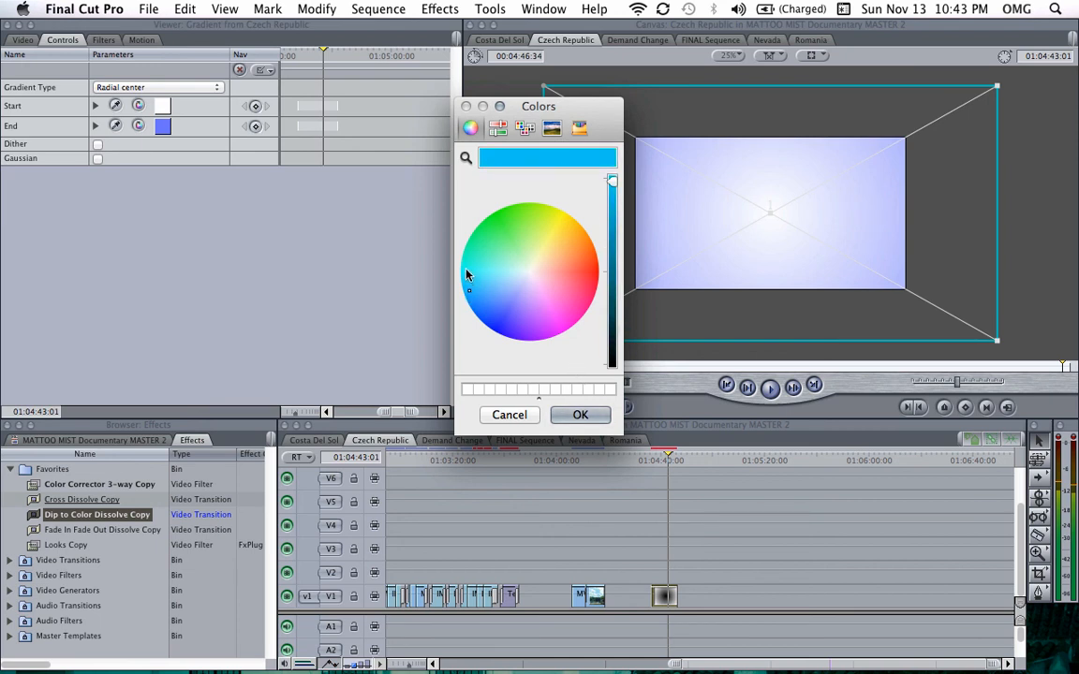
pyautogui.click(466, 271)
pyautogui.click(563, 413)
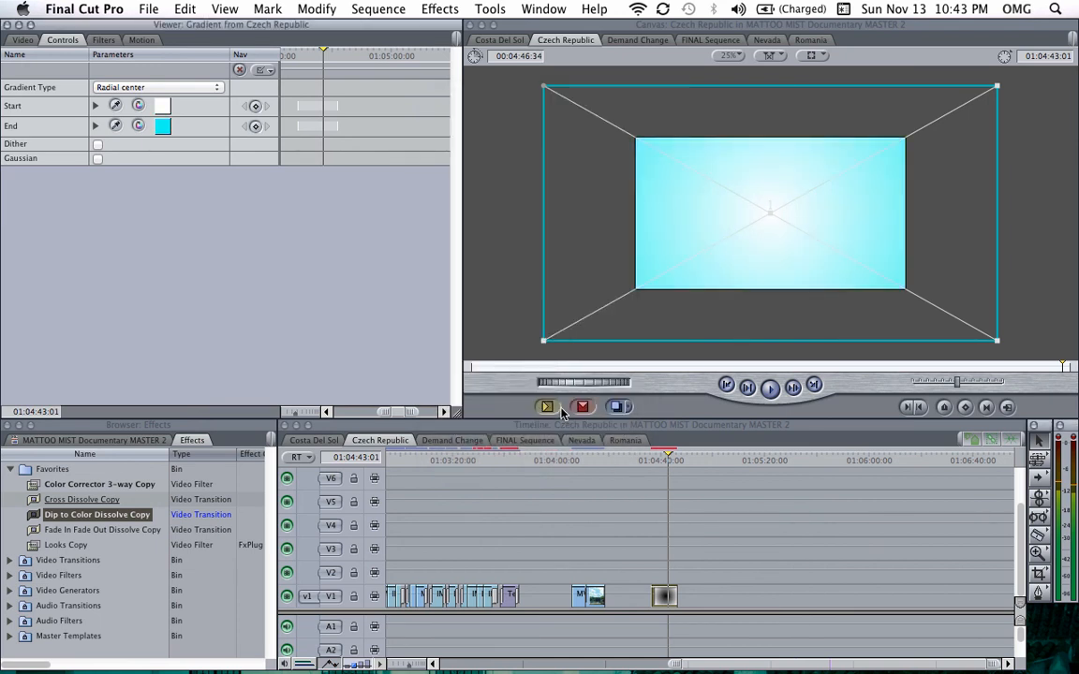
# Step: Set the gradient's start colour to a pale cyan using the colour picker
pyautogui.click(756, 513)
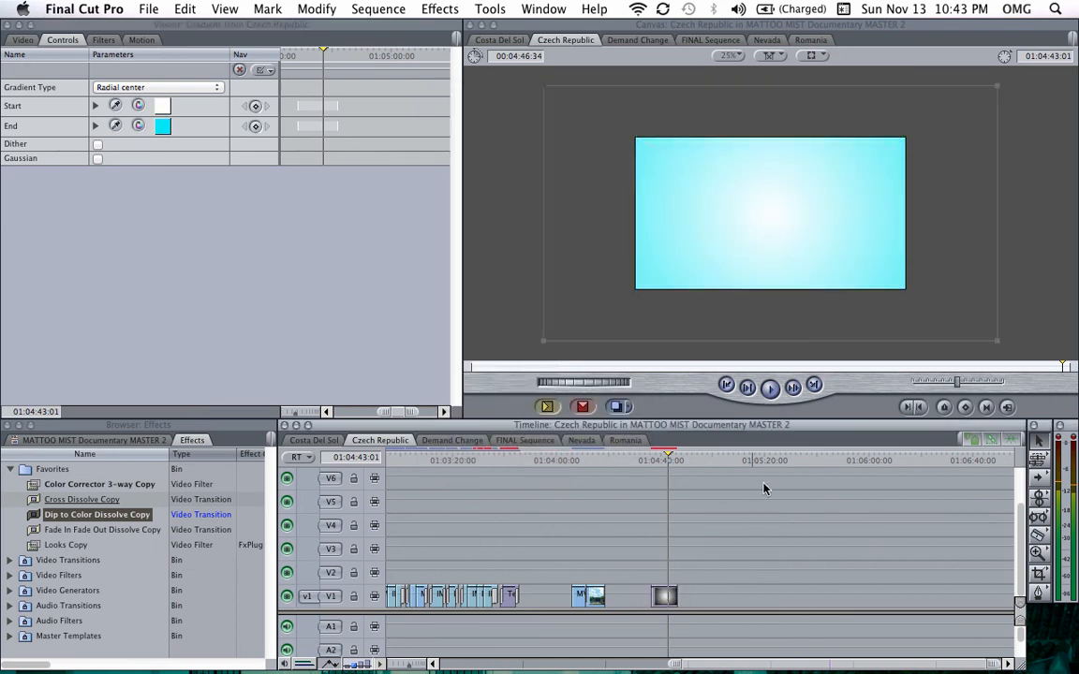
pyautogui.click(161, 105)
pyautogui.click(507, 269)
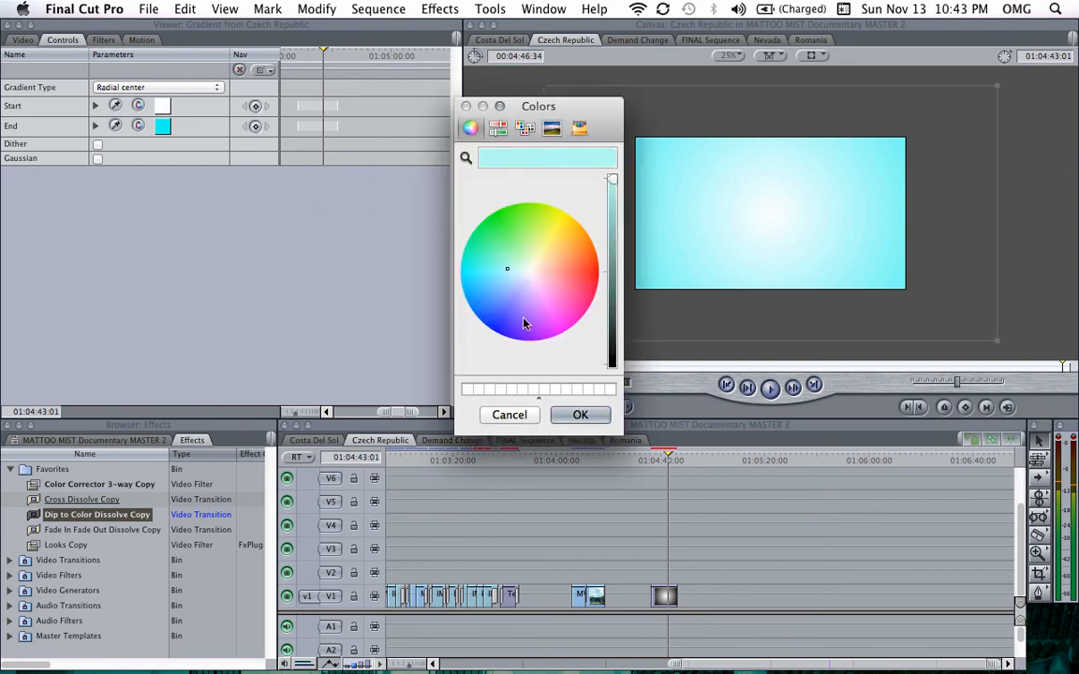
pyautogui.click(578, 414)
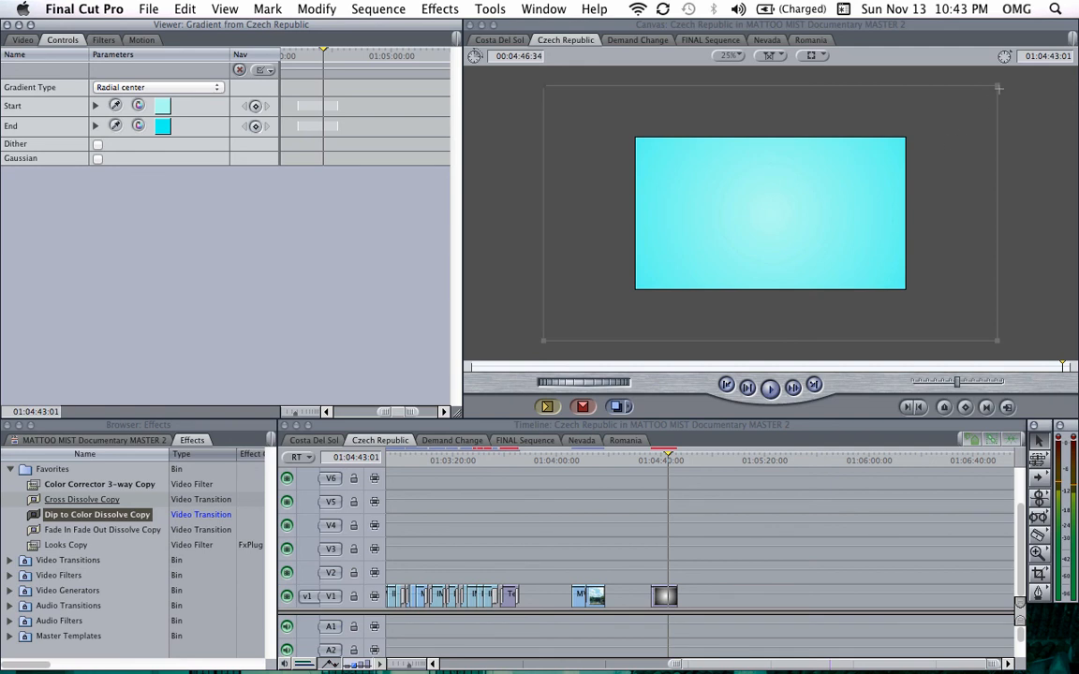
# Step: Scale the gradient clip down in the canvas so it only slightly overlaps the frame edges, and check it at the playhead
pyautogui.moveTo(995, 88); pyautogui.dragTo(925, 127)
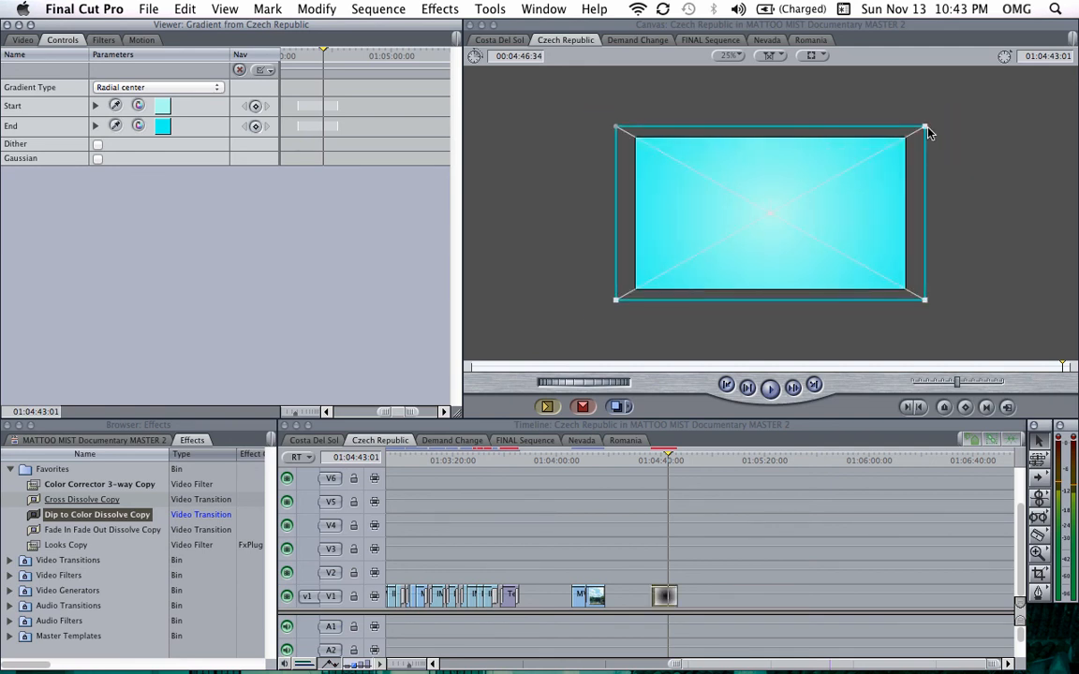
pyautogui.click(733, 458)
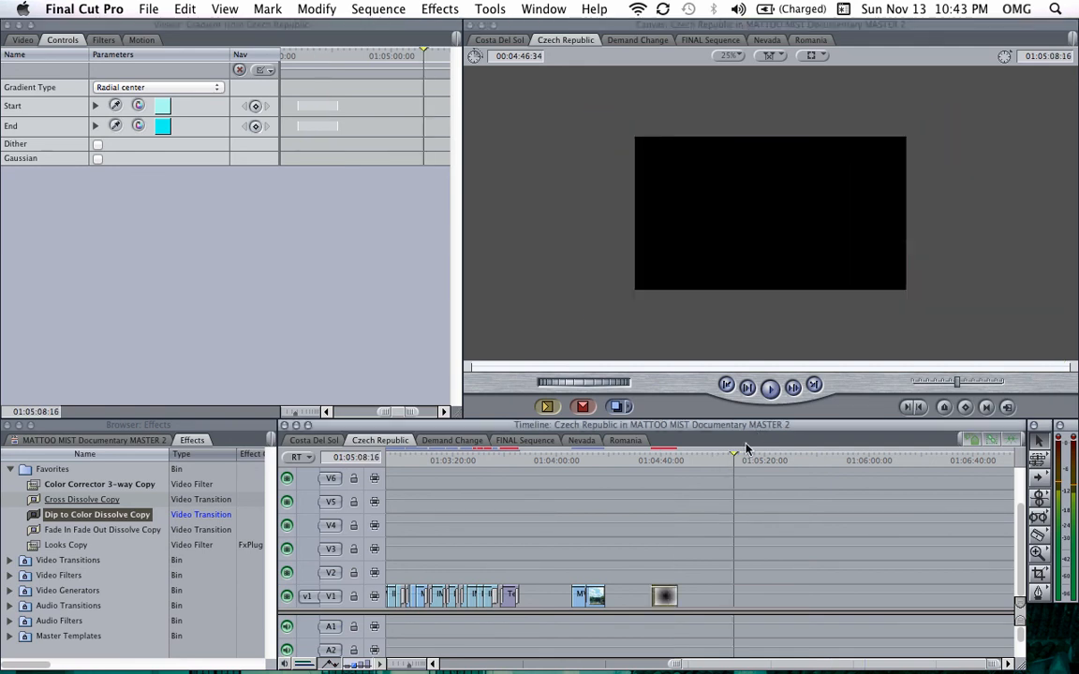
pyautogui.click(664, 459)
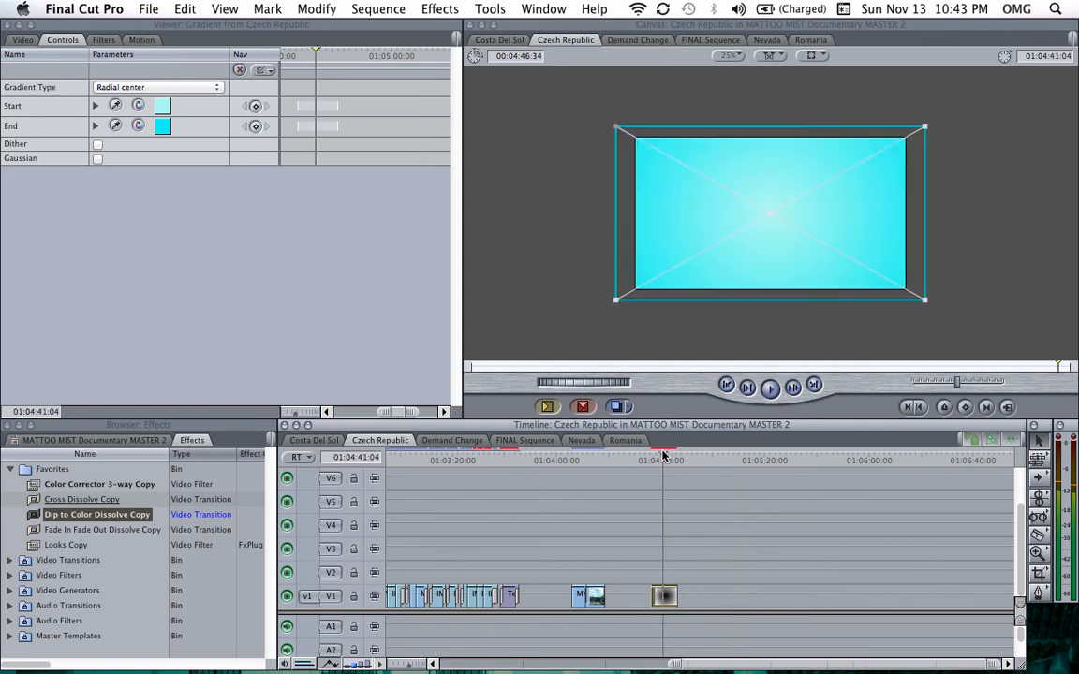
# Step: Fit the whole sequence in the timeline, move to its start and zoom in on the opening clips
pyautogui.hotkey('shift', 'z')
pyautogui.click(399, 461)
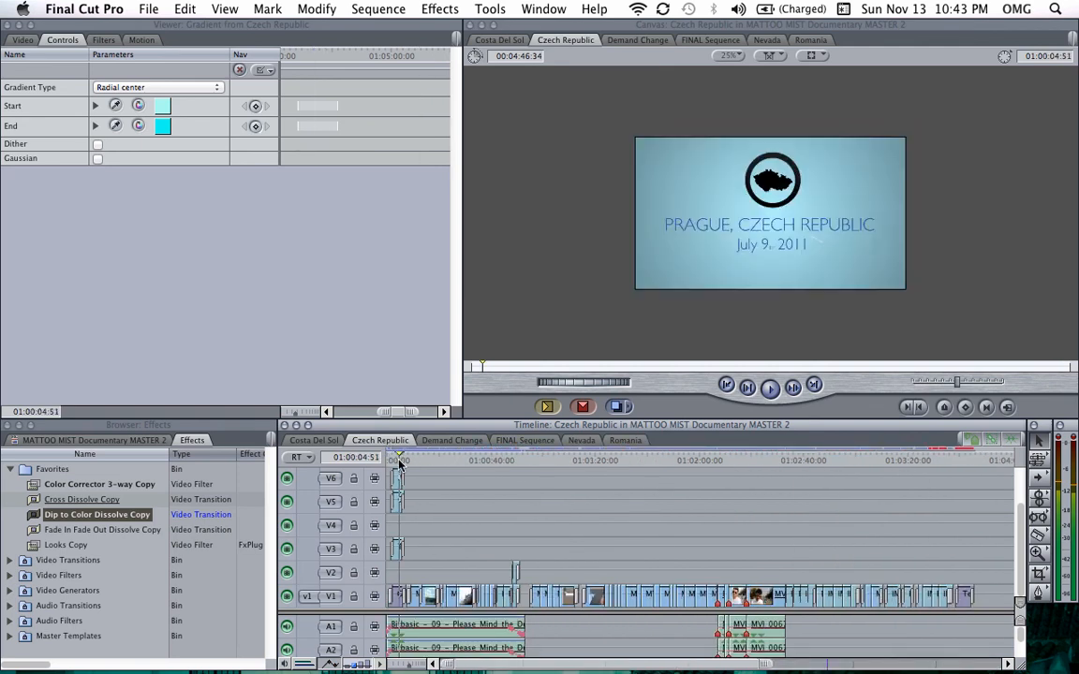
pyautogui.hotkey('alt', '=')
pyautogui.hotkey('alt', '=')
pyautogui.hotkey('alt', '=')
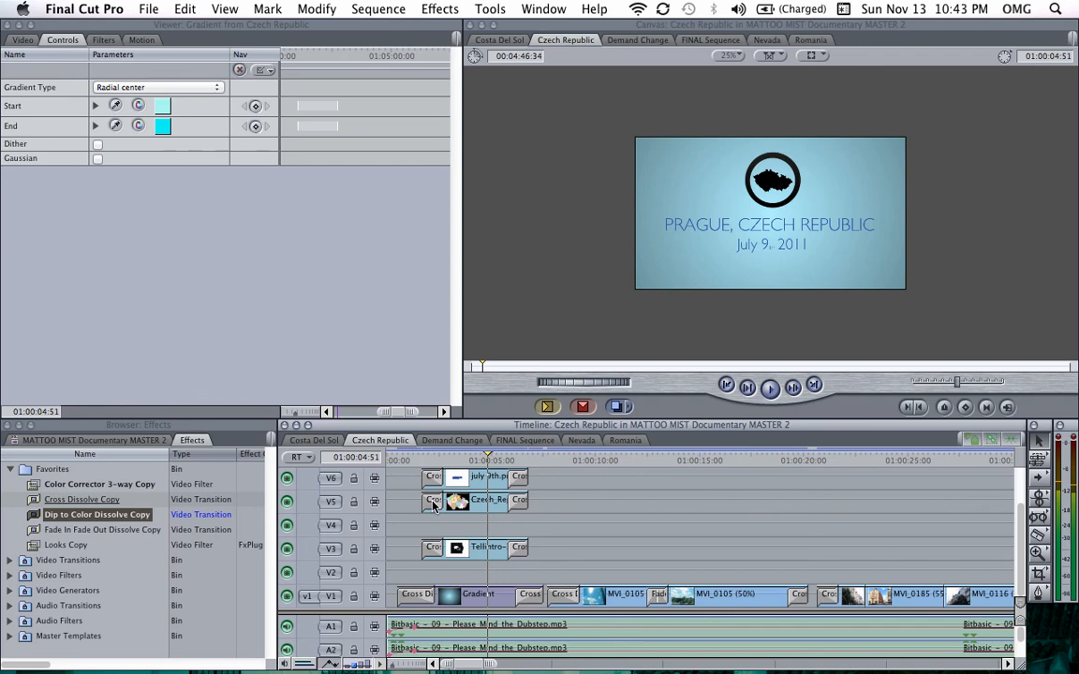